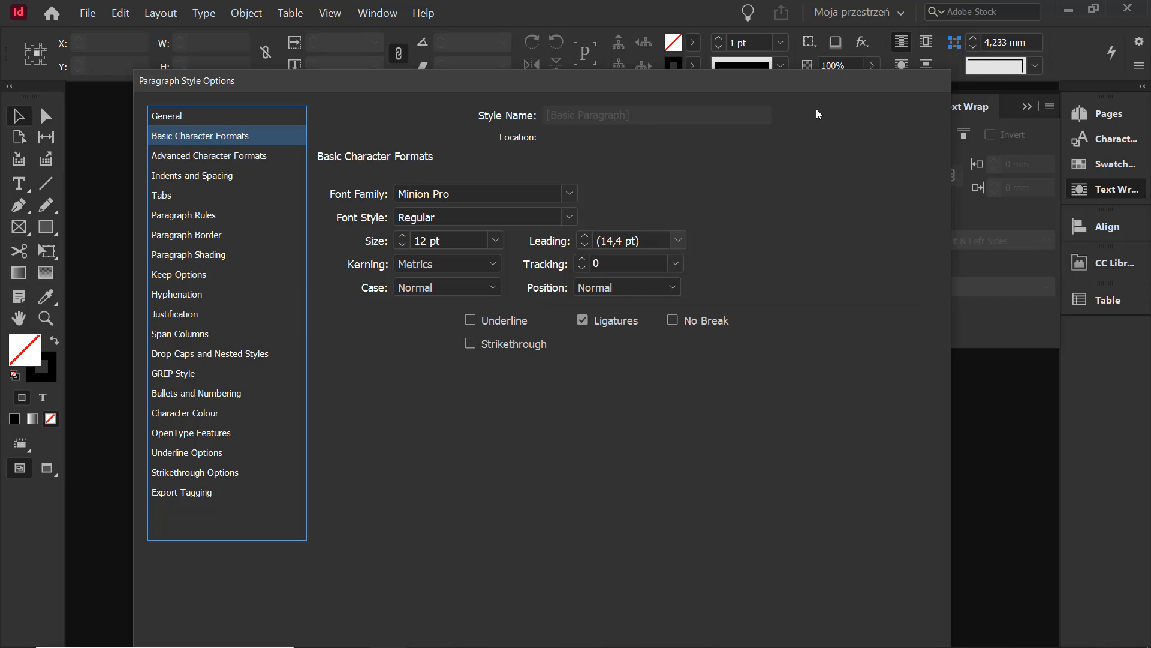
Inspect the Auto Leading setting in the Paragraph panel's justification options, leaving it as it is and closing the panel.
left_click(836, 608)
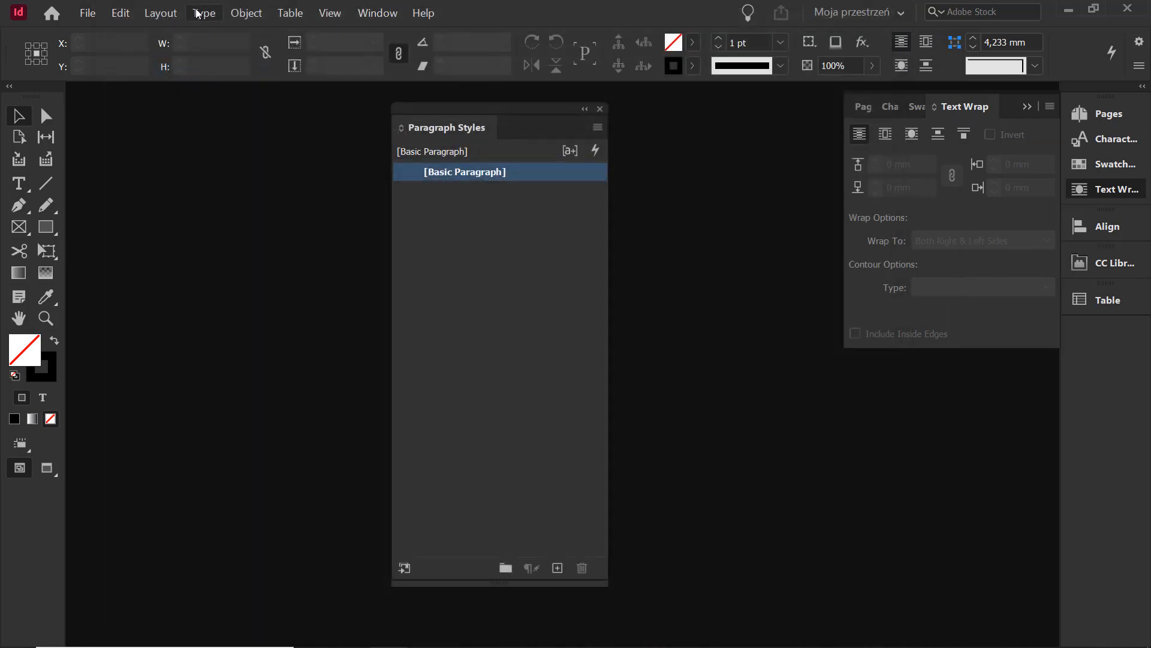
left_click(198, 14)
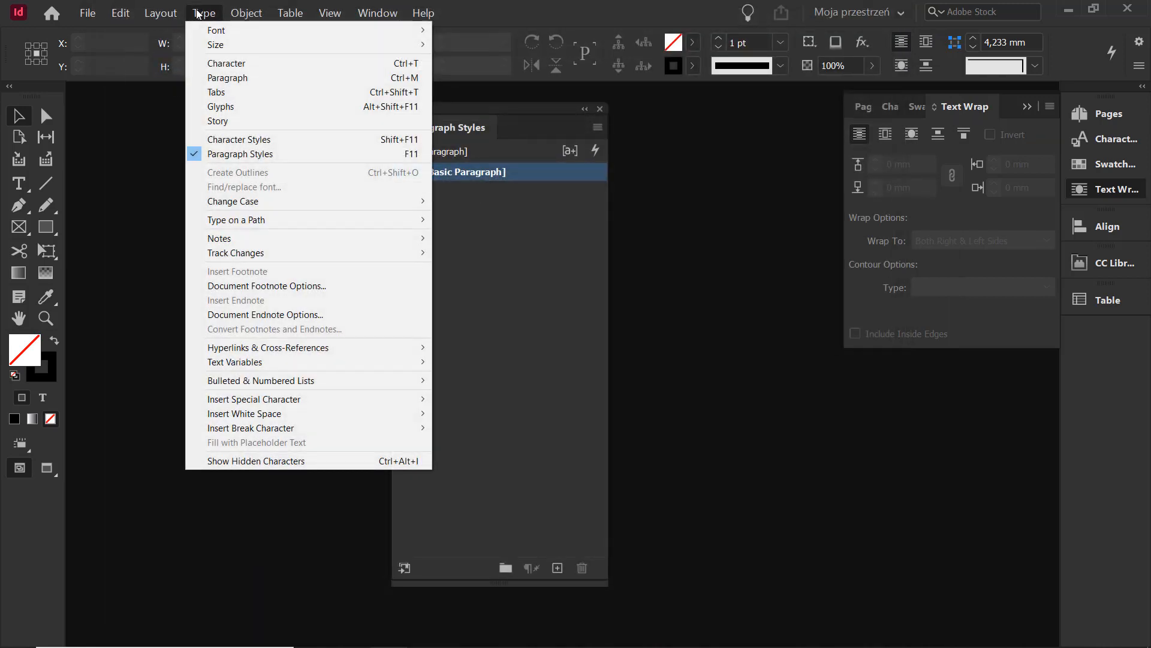
left_click(228, 77)
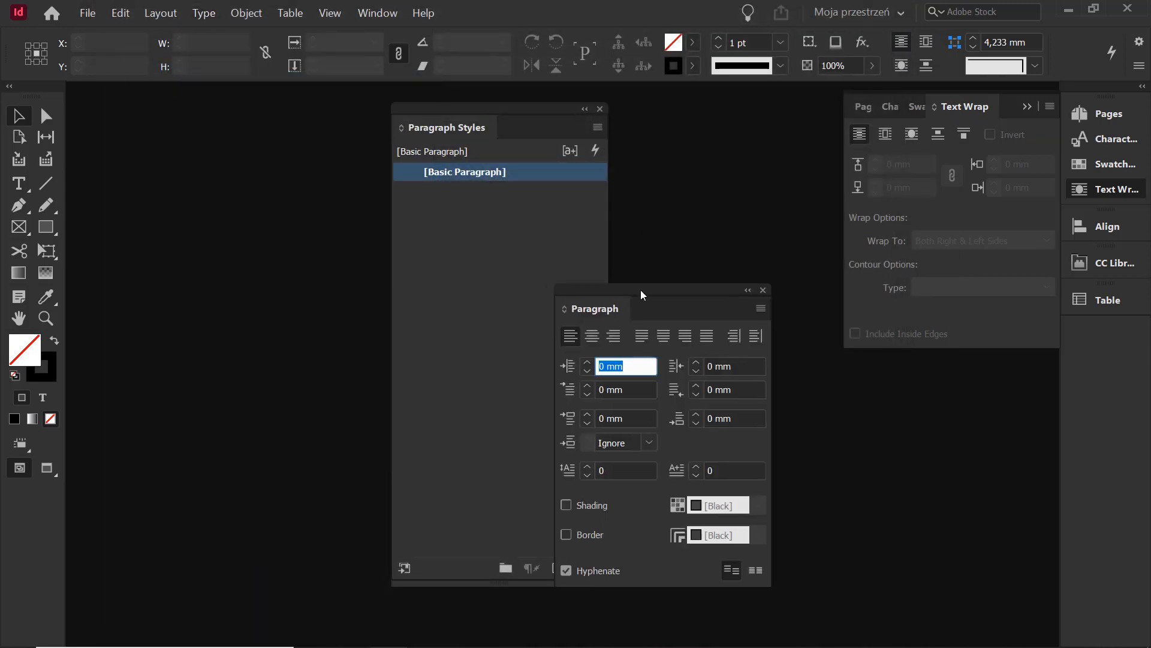
left_click_drag(656, 294, 156, 160)
left_click(259, 177)
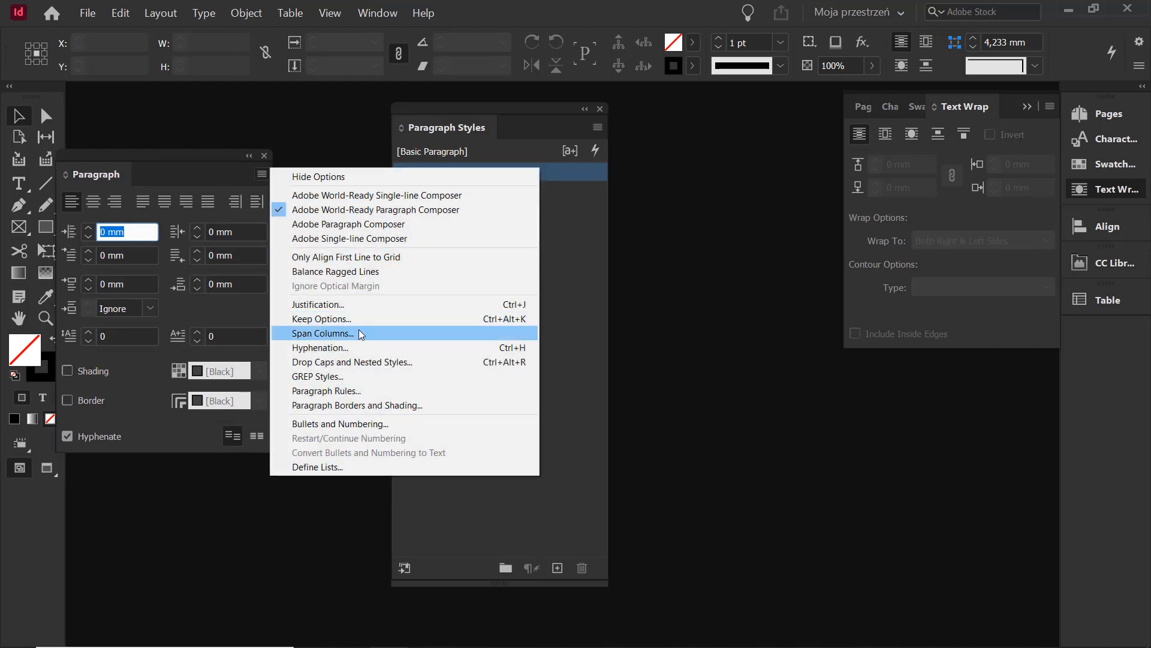
left_click(319, 304)
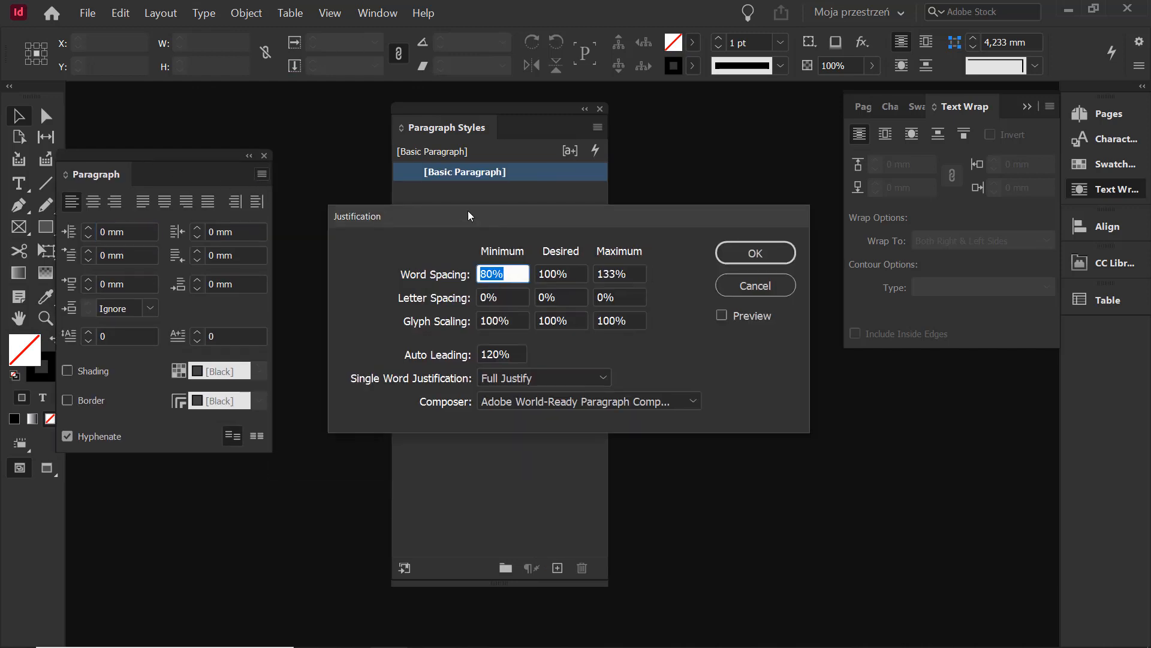
left_click_drag(468, 211, 233, 159)
left_click(276, 305)
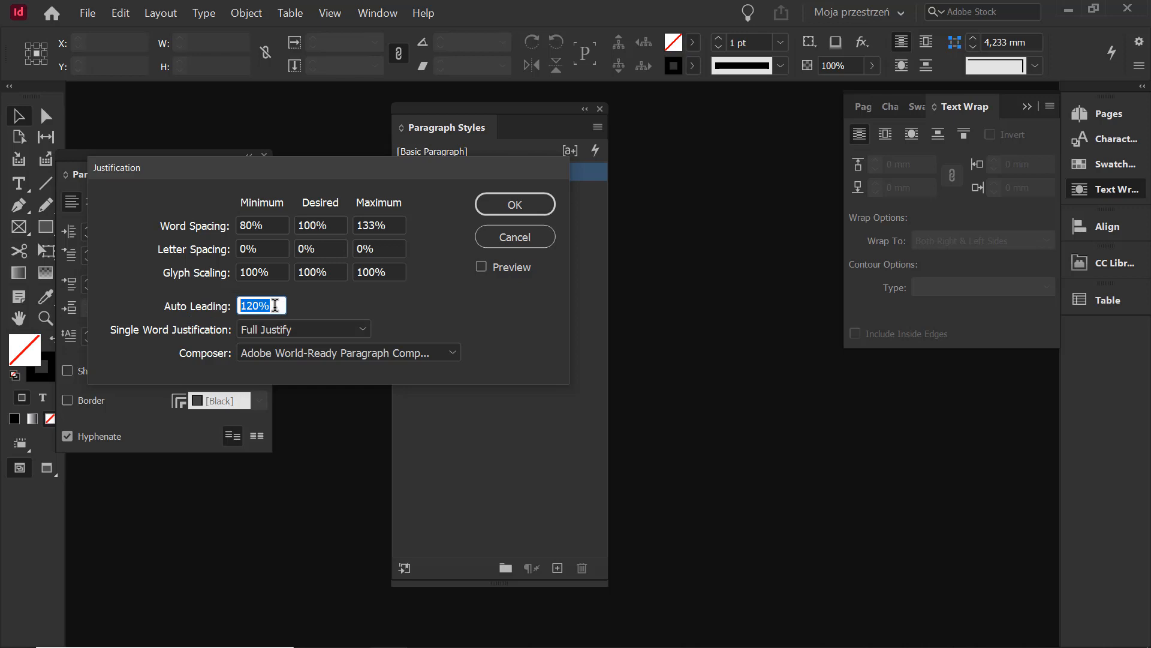
left_click(481, 238)
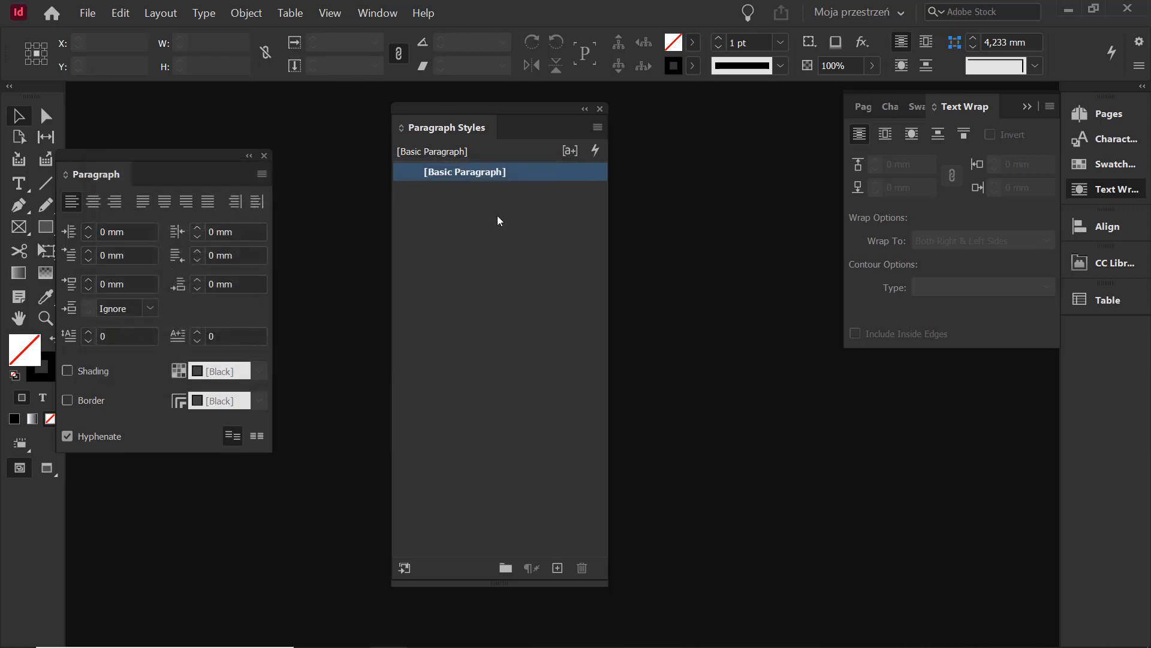
left_click(264, 156)
Edit the [Basic Paragraph] style and set its basic character font to Edita in the Regular style.
double_click(462, 171)
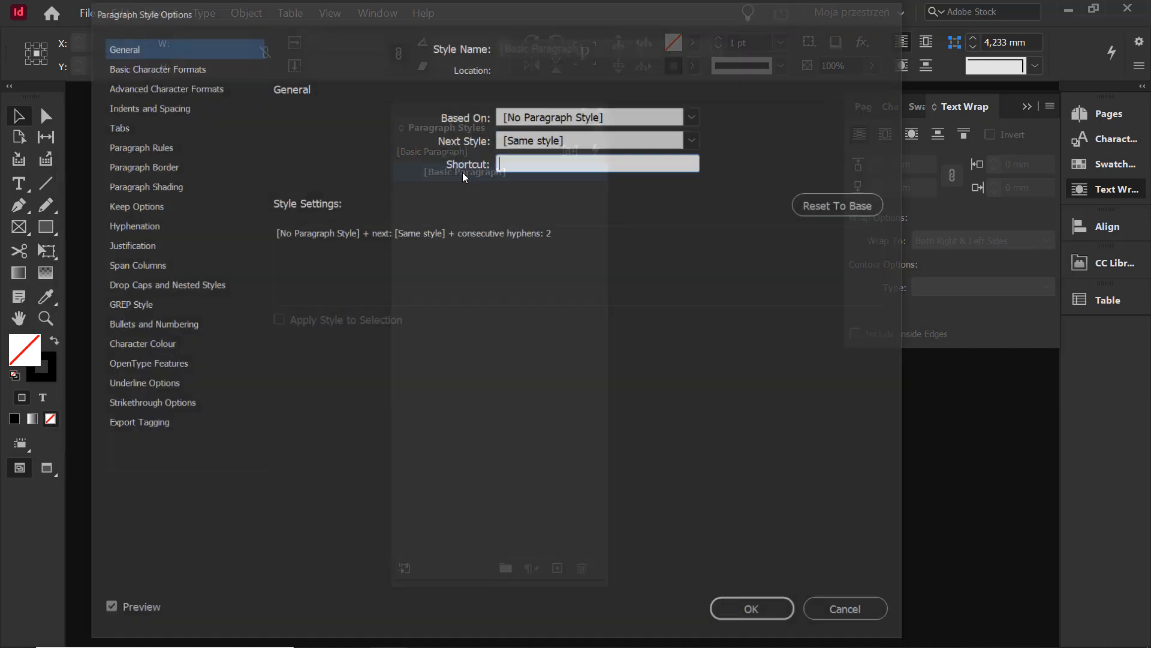
left_click(171, 69)
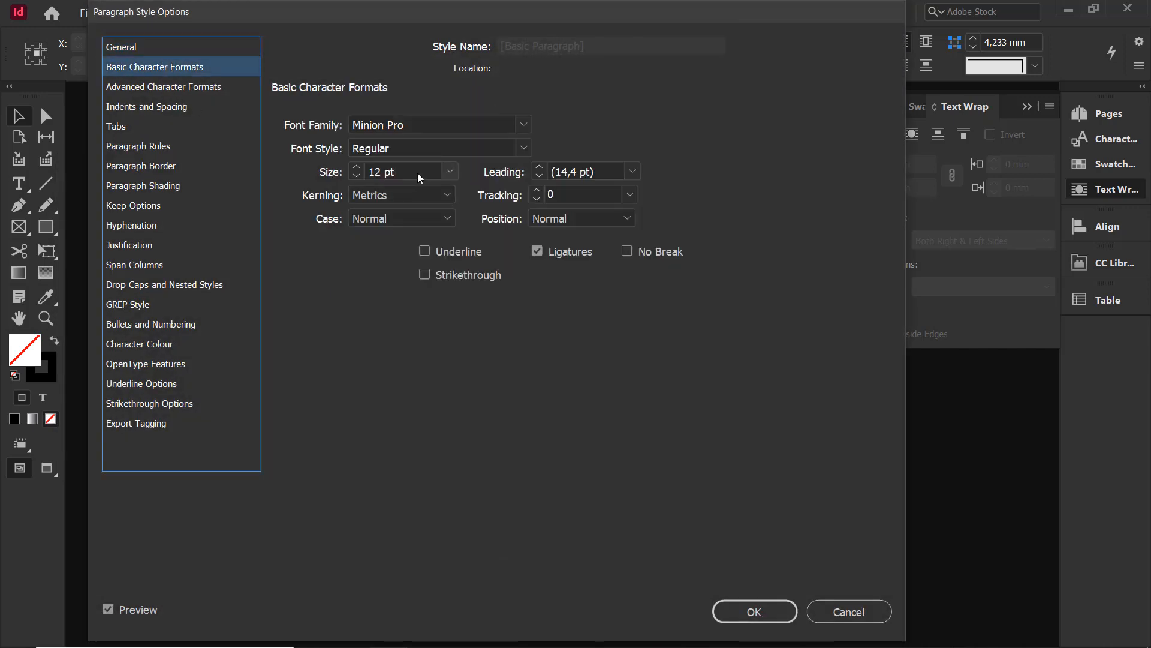
left_click(388, 172)
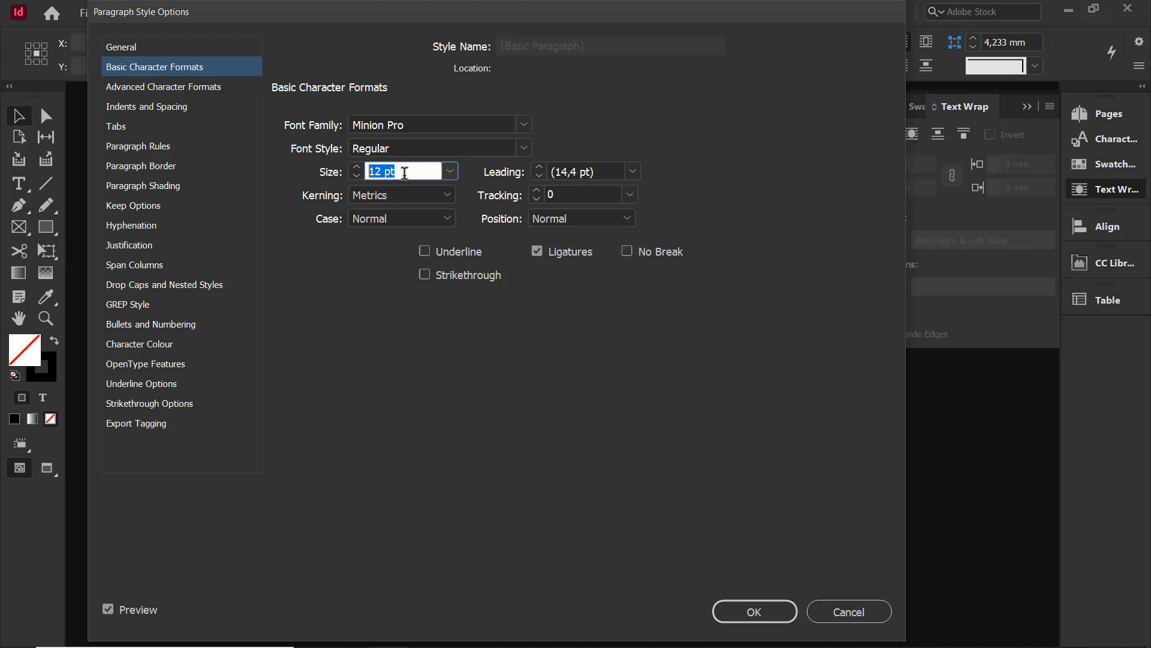
left_click(602, 174)
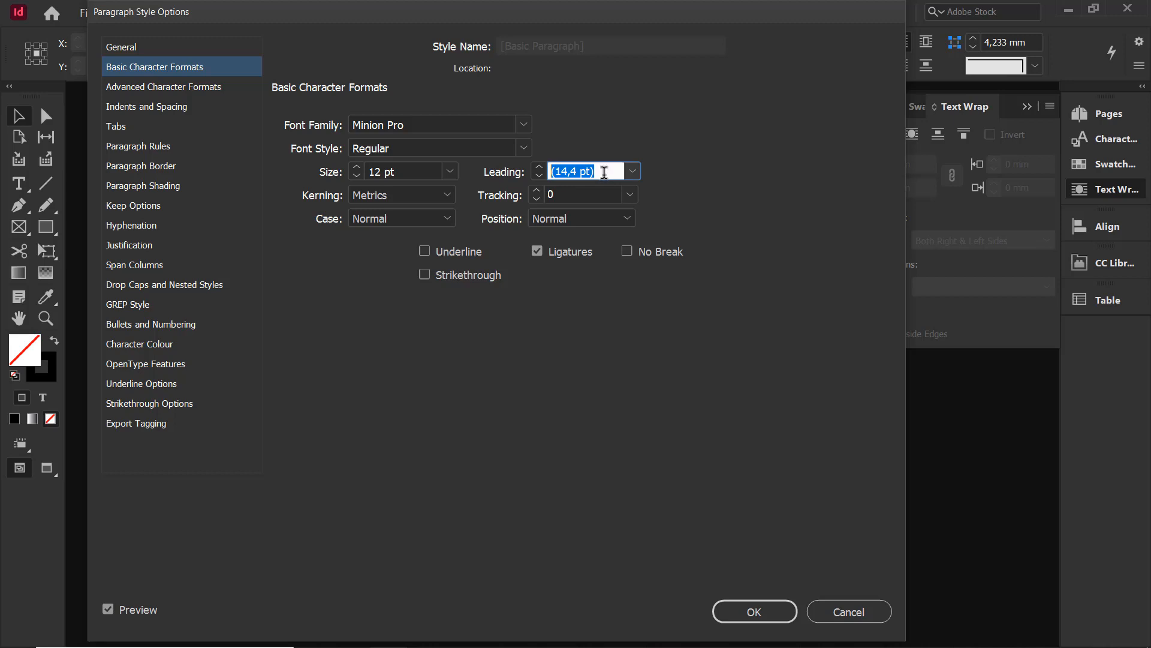
left_click_drag(228, 15, 279, 20)
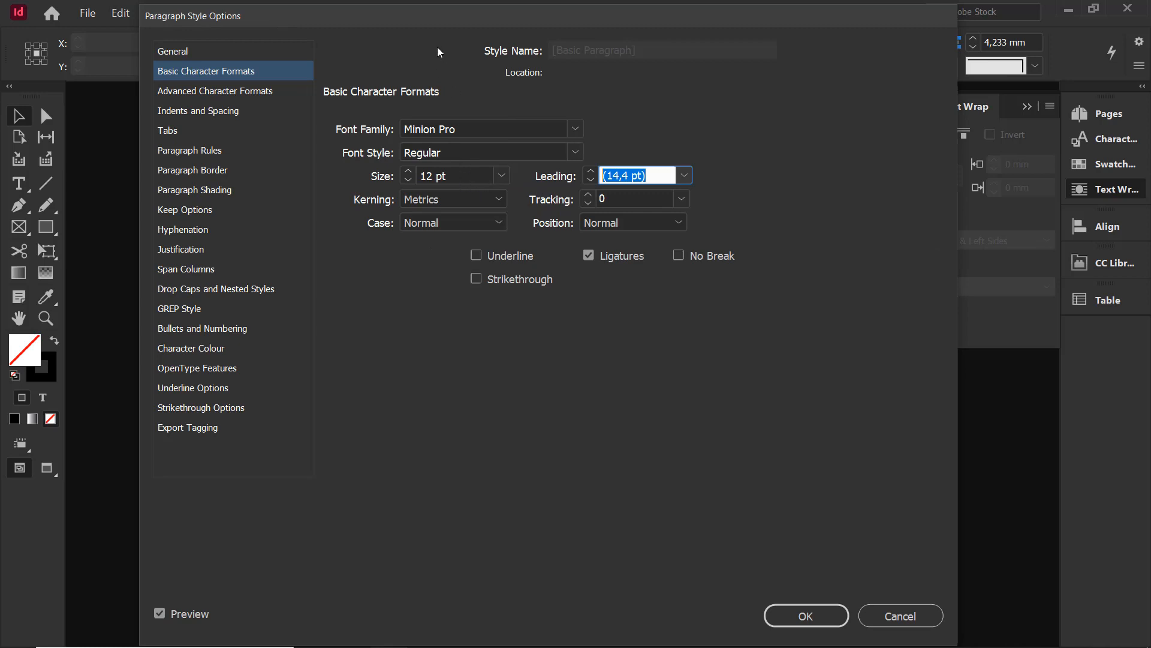
left_click_drag(419, 20, 460, 23)
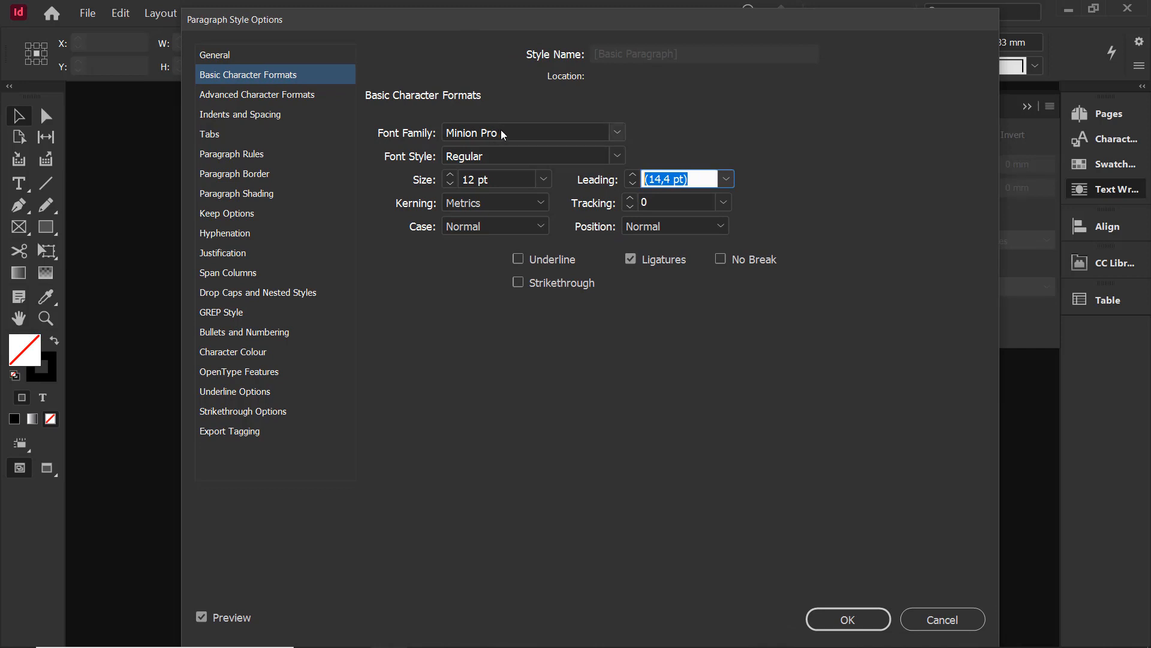
left_click(501, 130)
type("Edita")
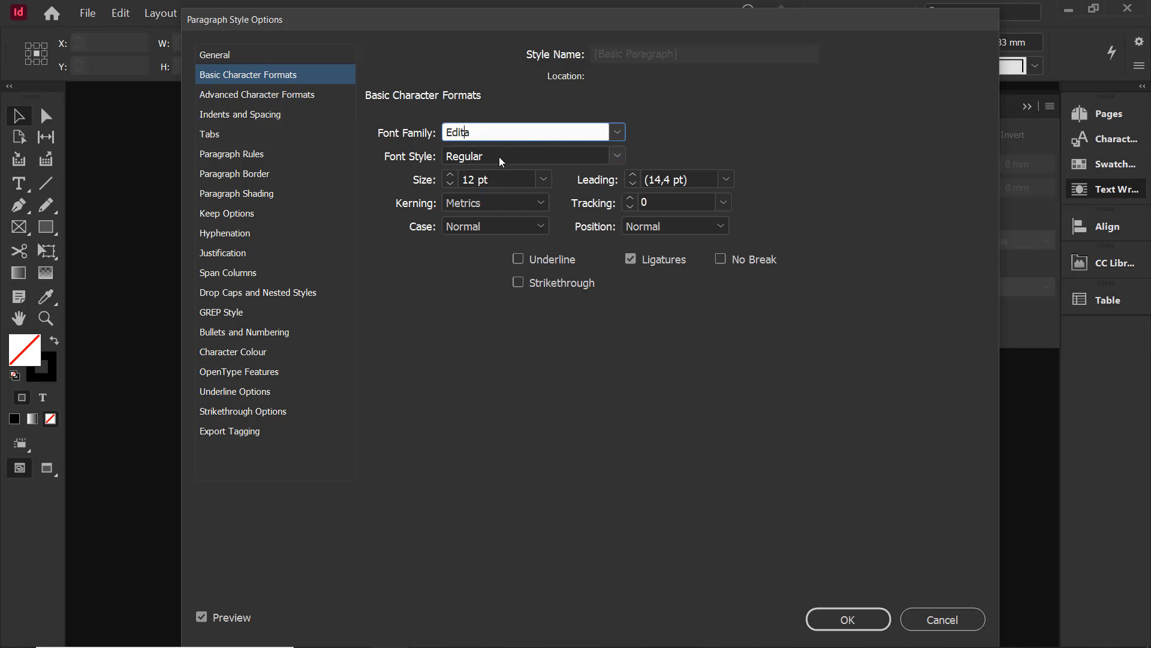
left_click(615, 155)
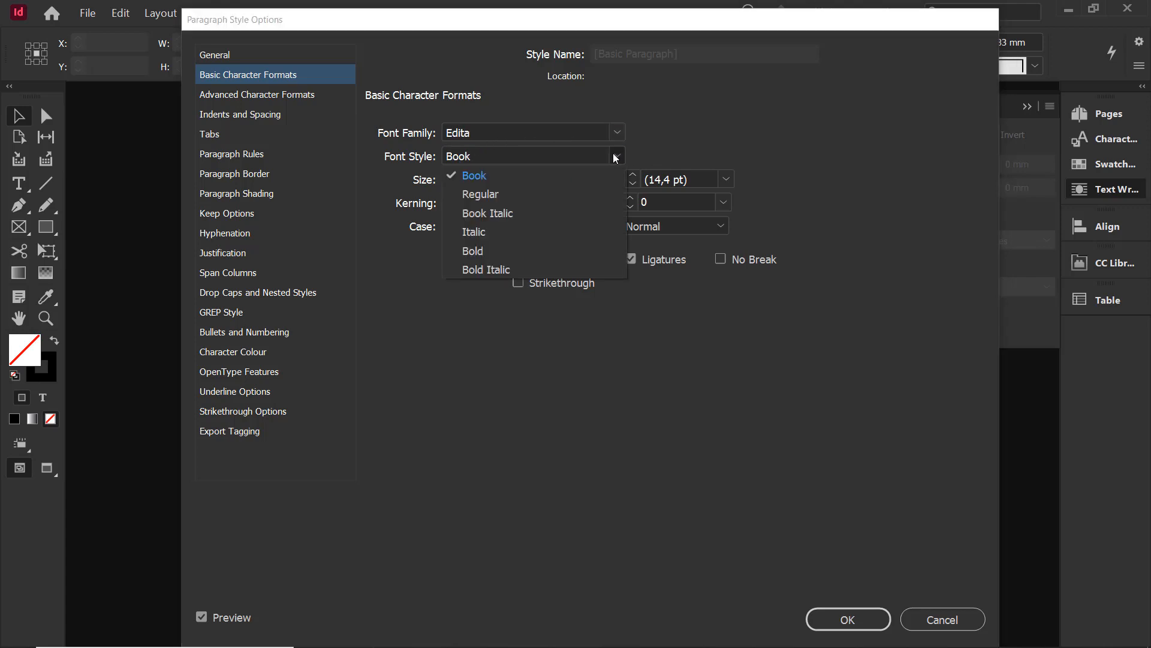
left_click(499, 197)
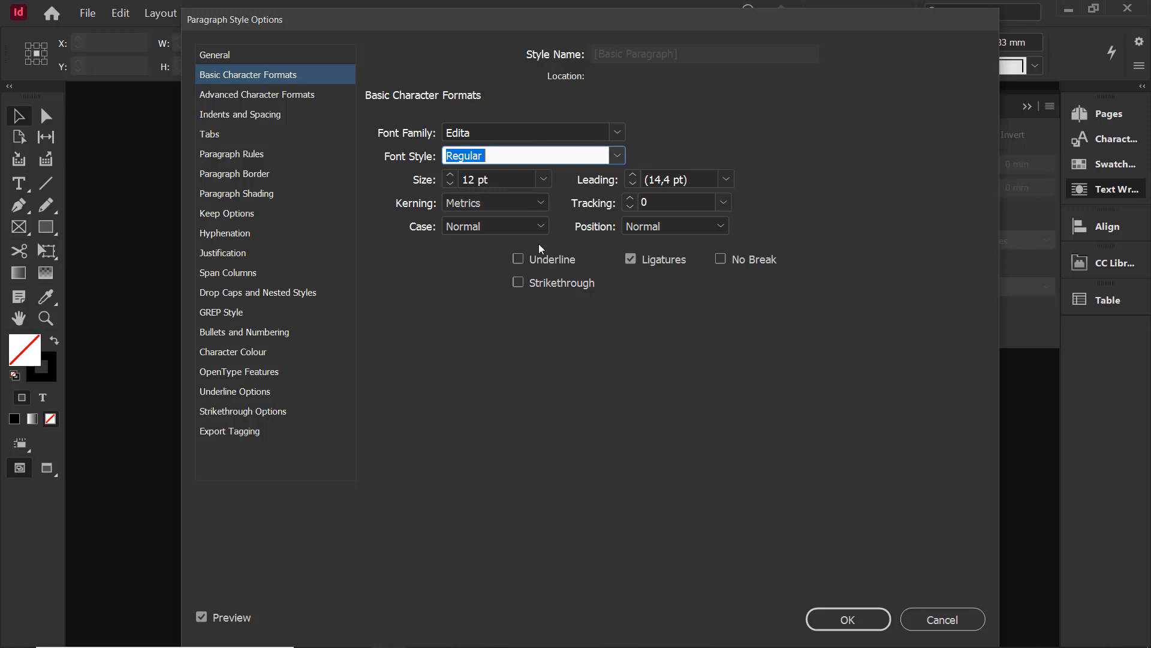
Lower the style's font size by two increments and raise its leading by two increments.
left_click(446, 184)
left_click(446, 184)
left_click(633, 177)
left_click(634, 177)
Set the style's alignment to Left Justify and align all lines to the grid.
left_click(226, 115)
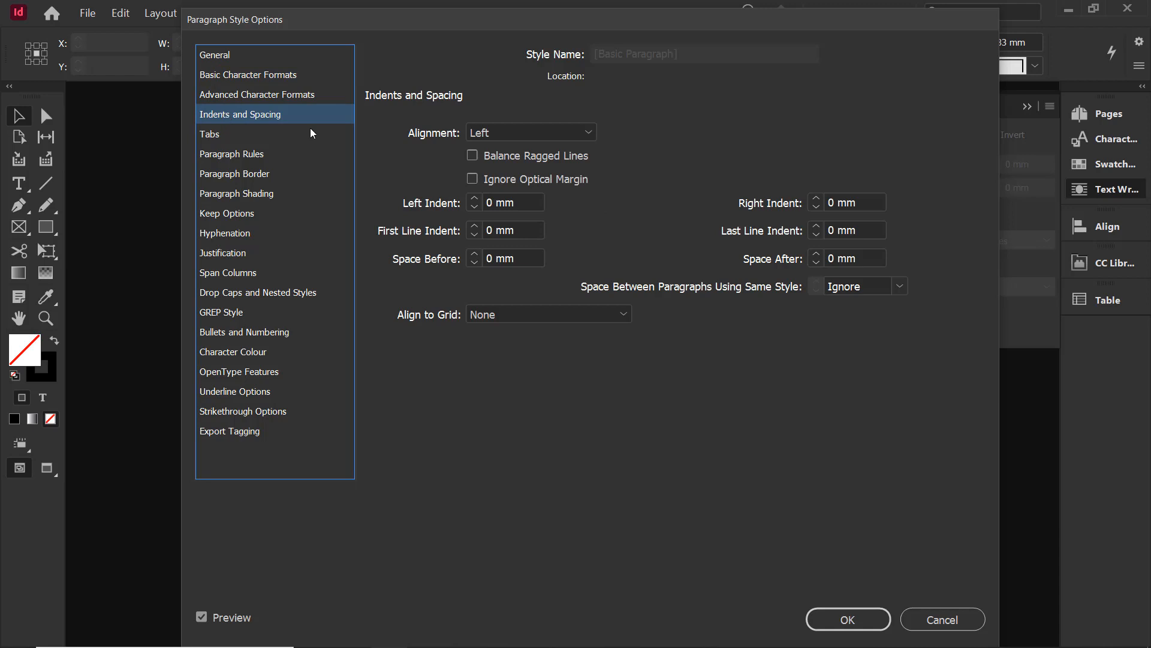
left_click(502, 130)
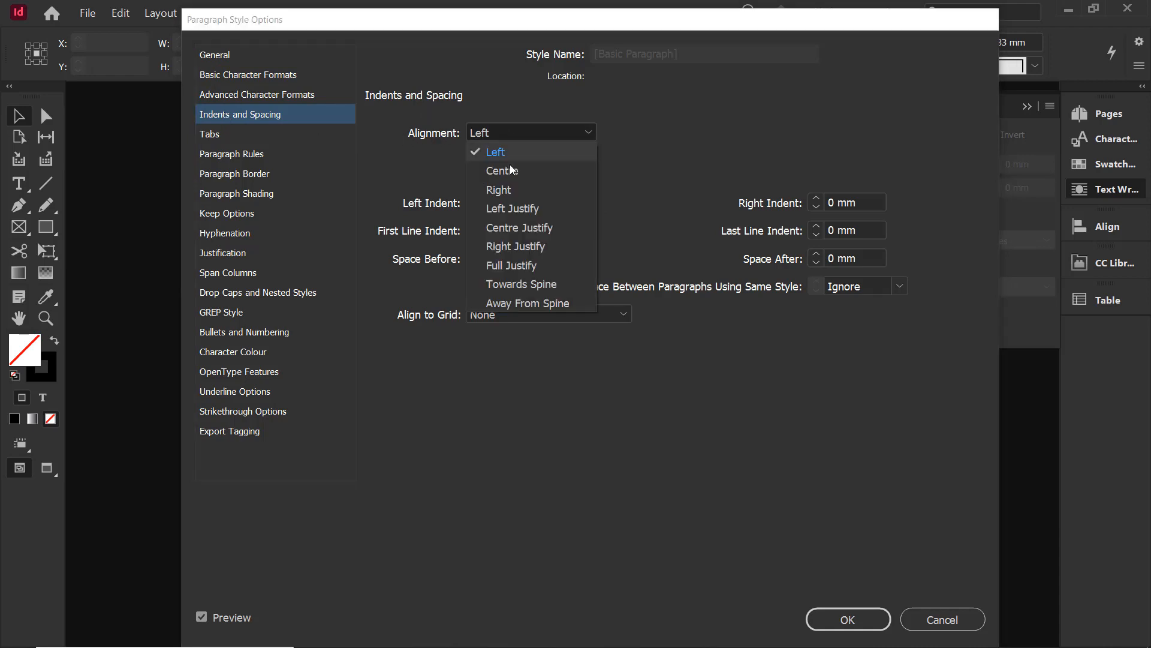
left_click(524, 208)
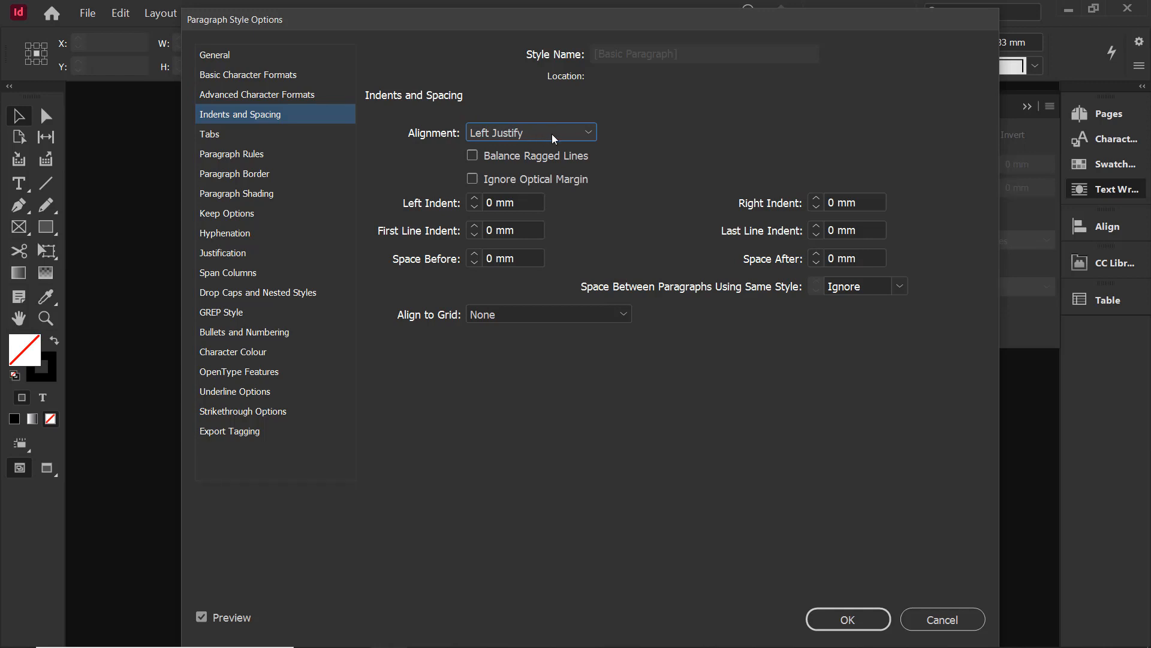
left_click(488, 316)
left_click(506, 349)
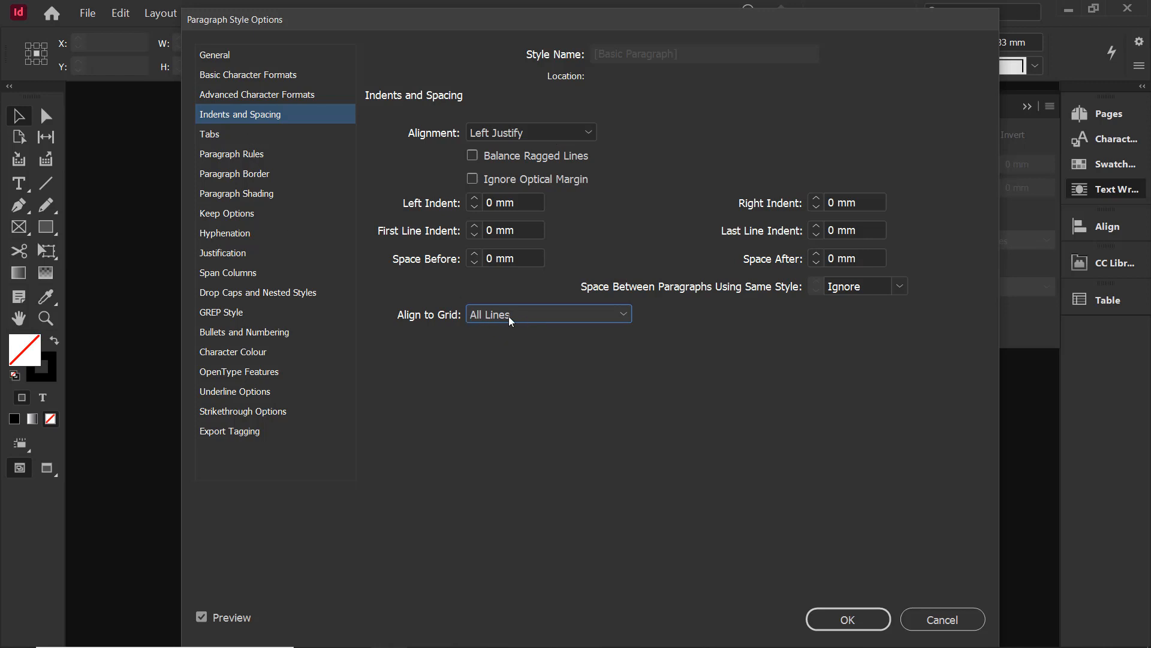
Turn off Hyphenate Across Column in the style's hyphenation settings.
left_click(227, 239)
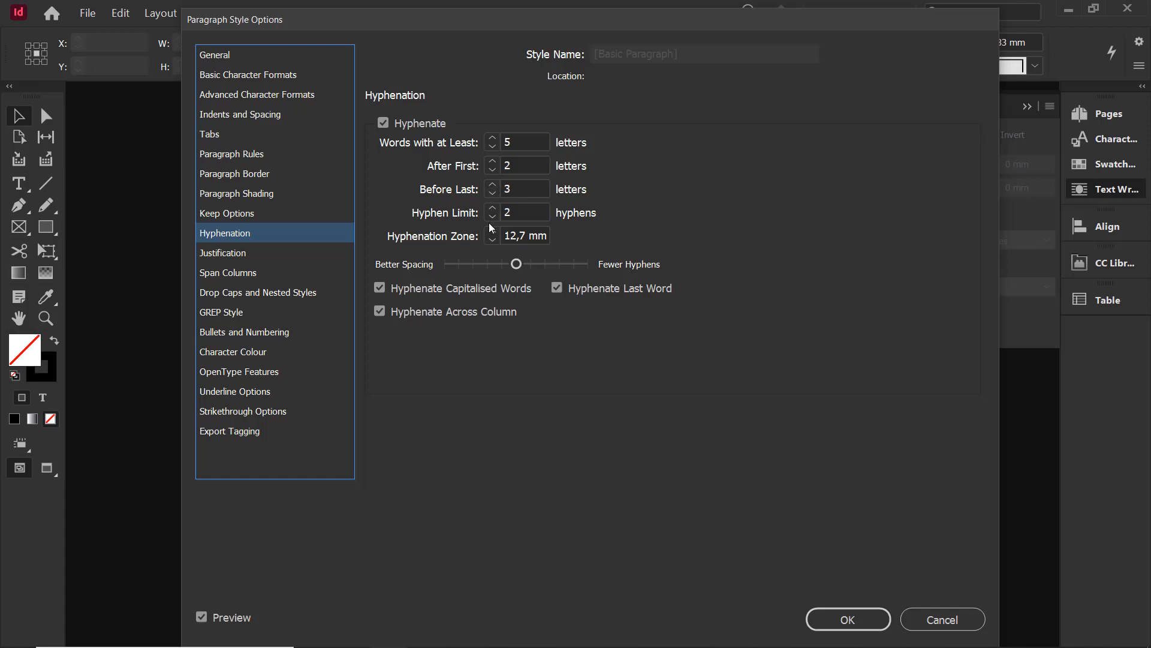
left_click(430, 306)
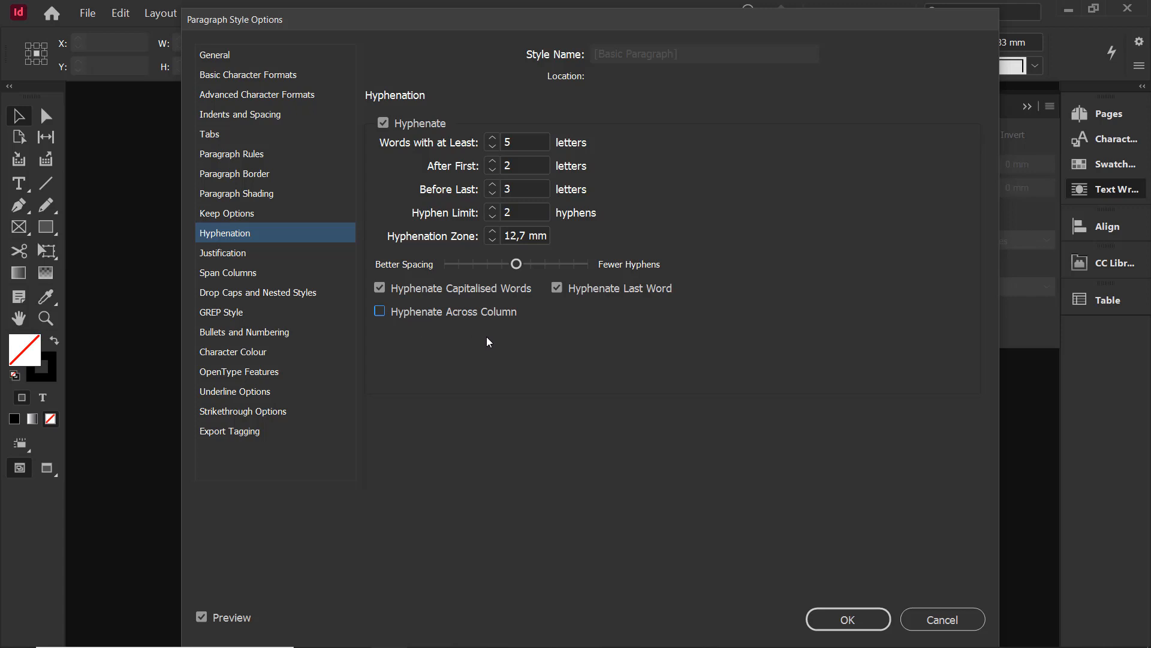
Set the style's justification letter spacing to a minimum of -2% and a maximum of 2%.
left_click(233, 255)
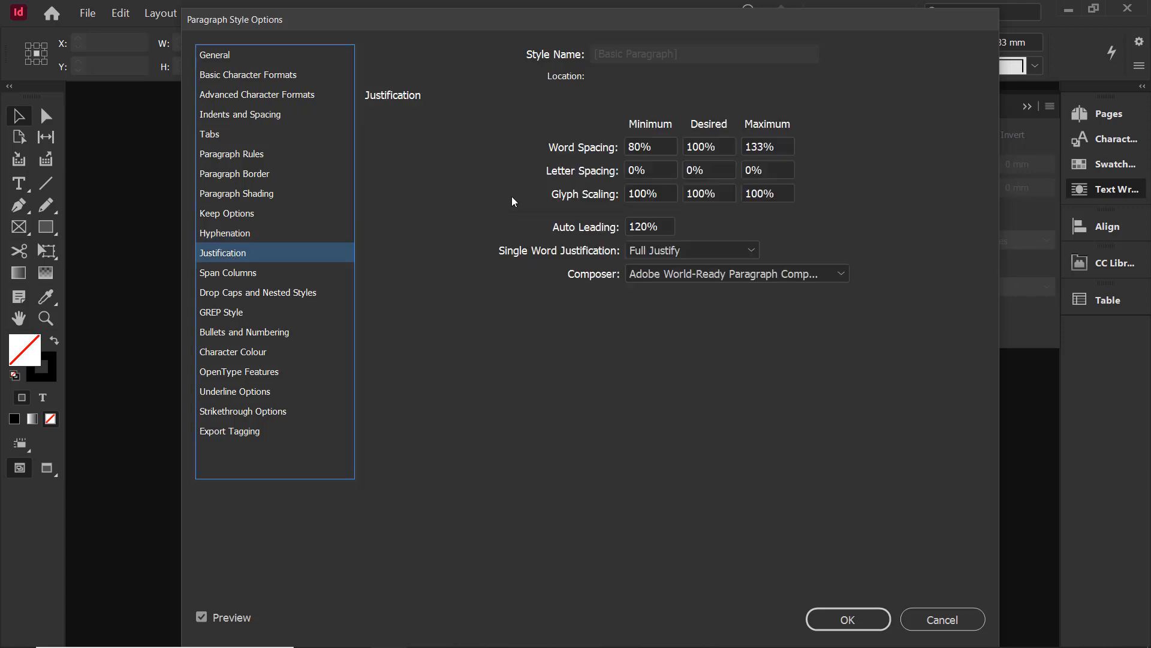
left_click(582, 171)
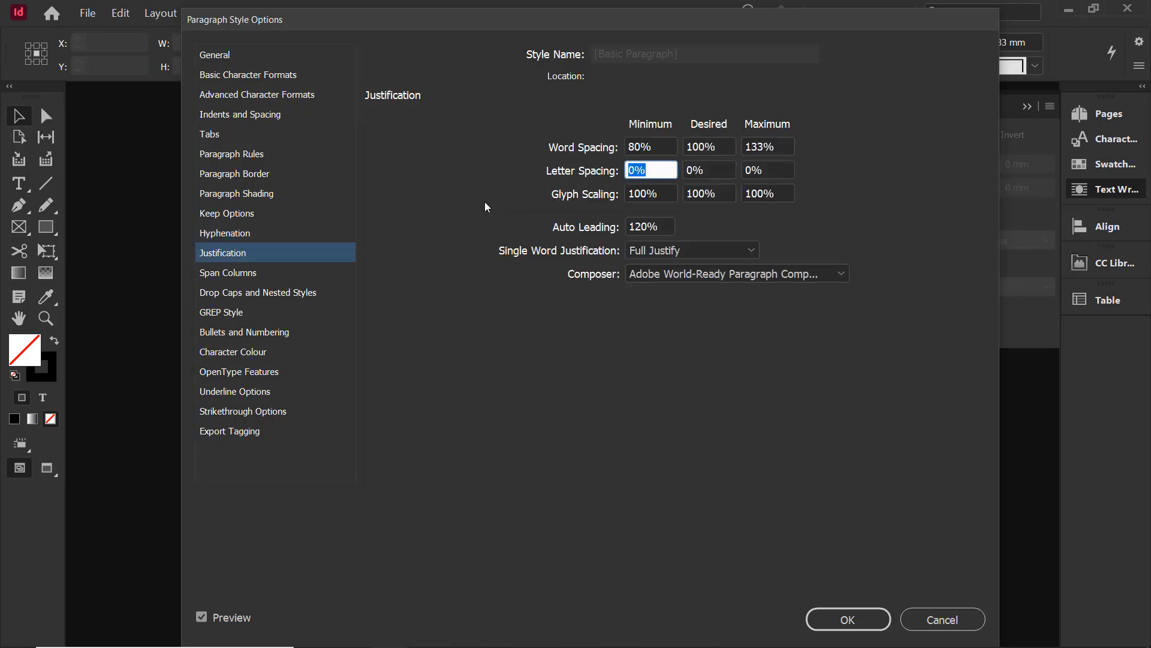
type("-2")
key("Tab")
key("Tab")
type("2")
key("Tab")
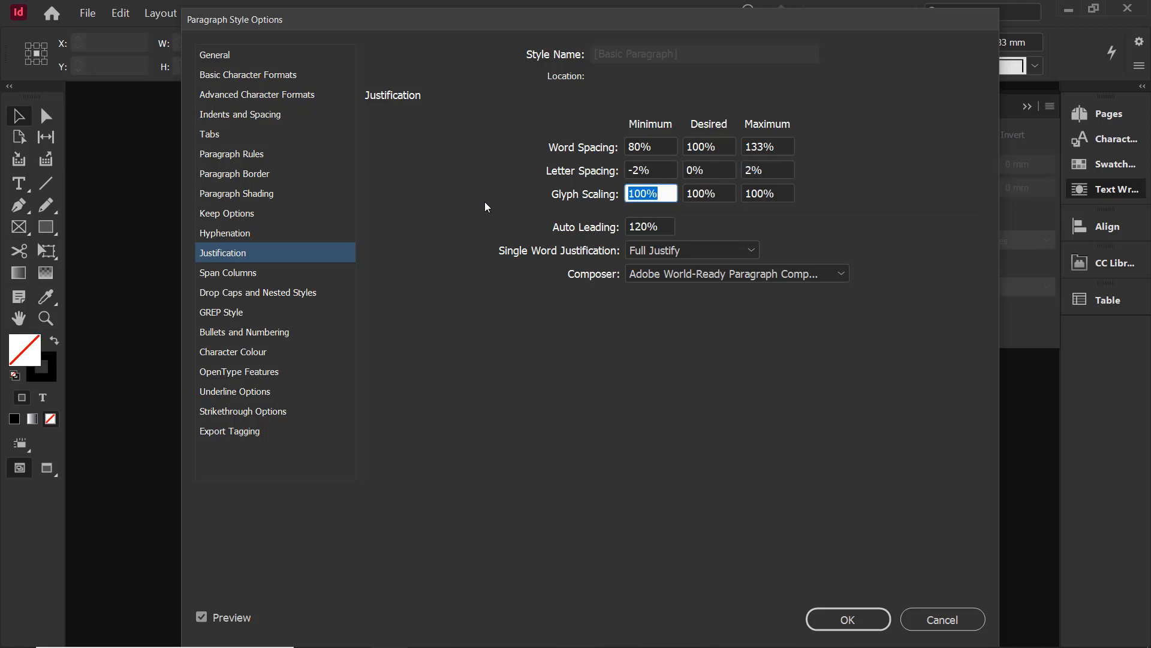
Set the glyph scaling to a minimum of 98% and a maximum of 102%, and apply the style changes.
type("98")
key("Tab")
key("Tab")
type("102")
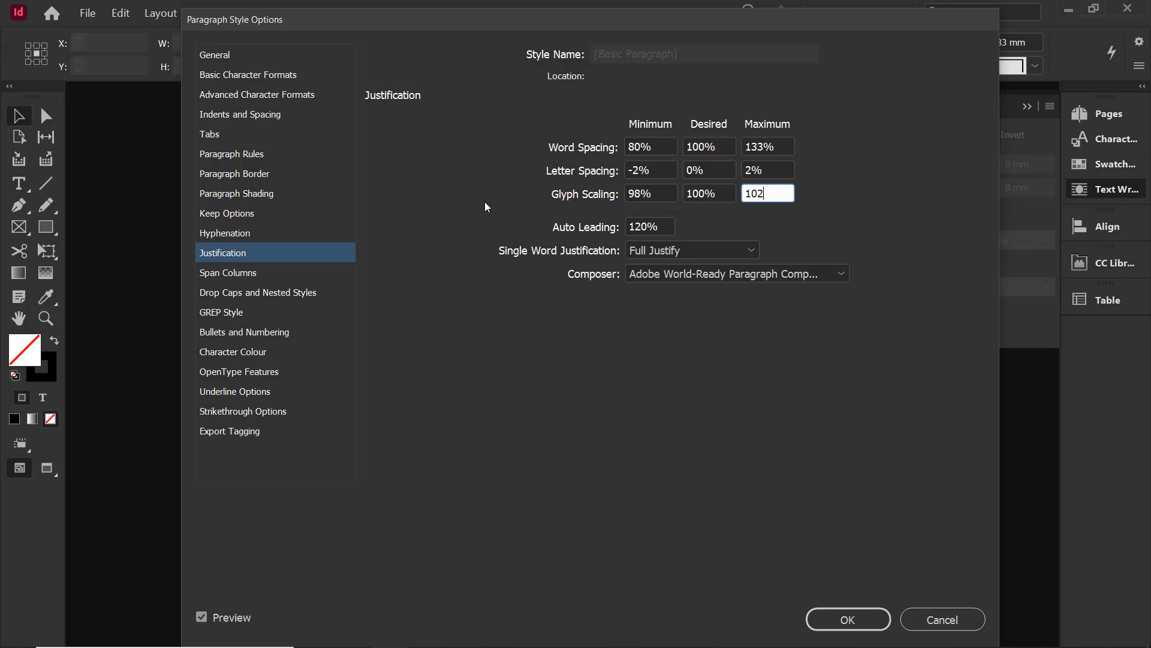
left_click(833, 626)
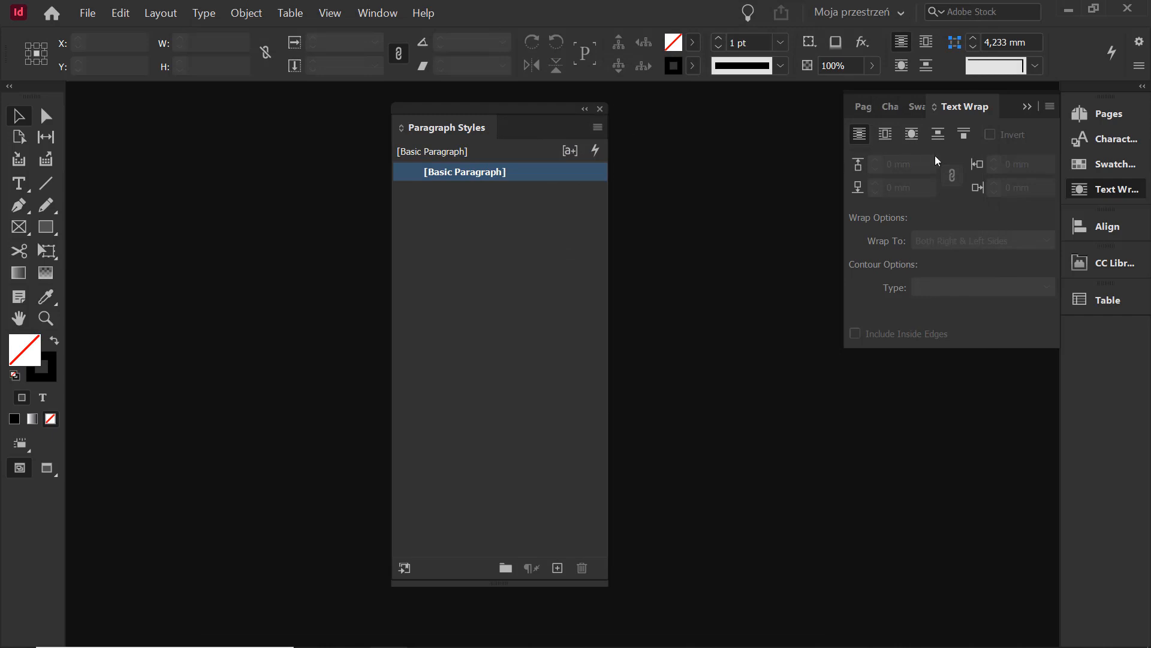
Collapse the Text Wrap panel and place the Paragraph Styles panel beside the docked panels.
left_click(1028, 106)
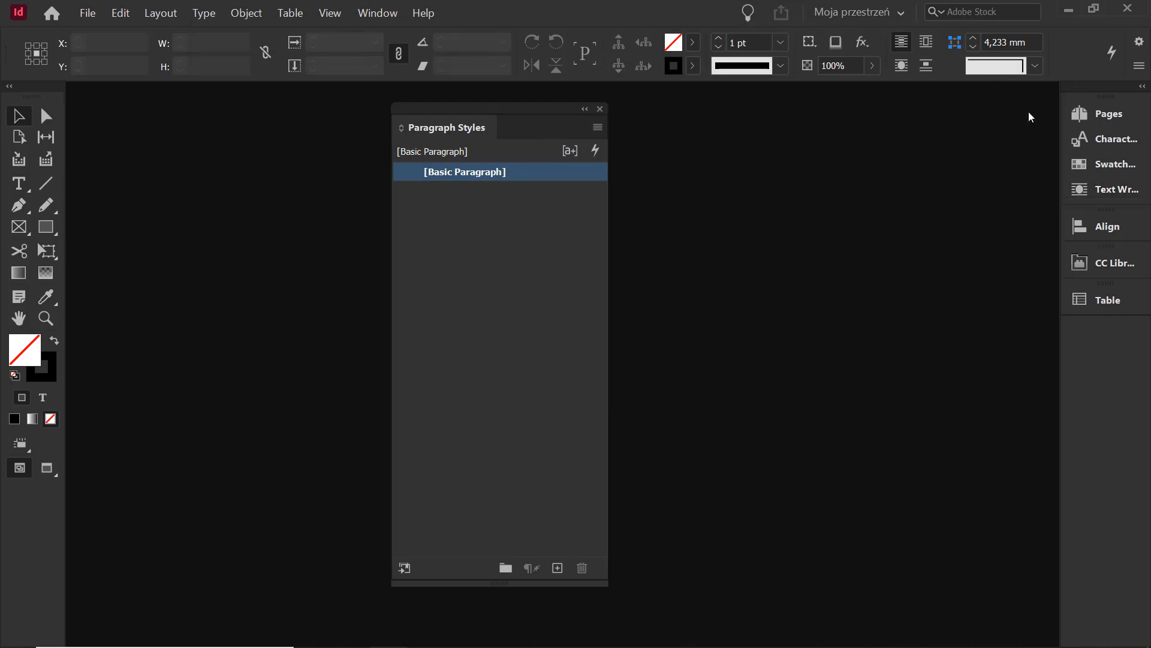
left_click_drag(450, 127, 833, 133)
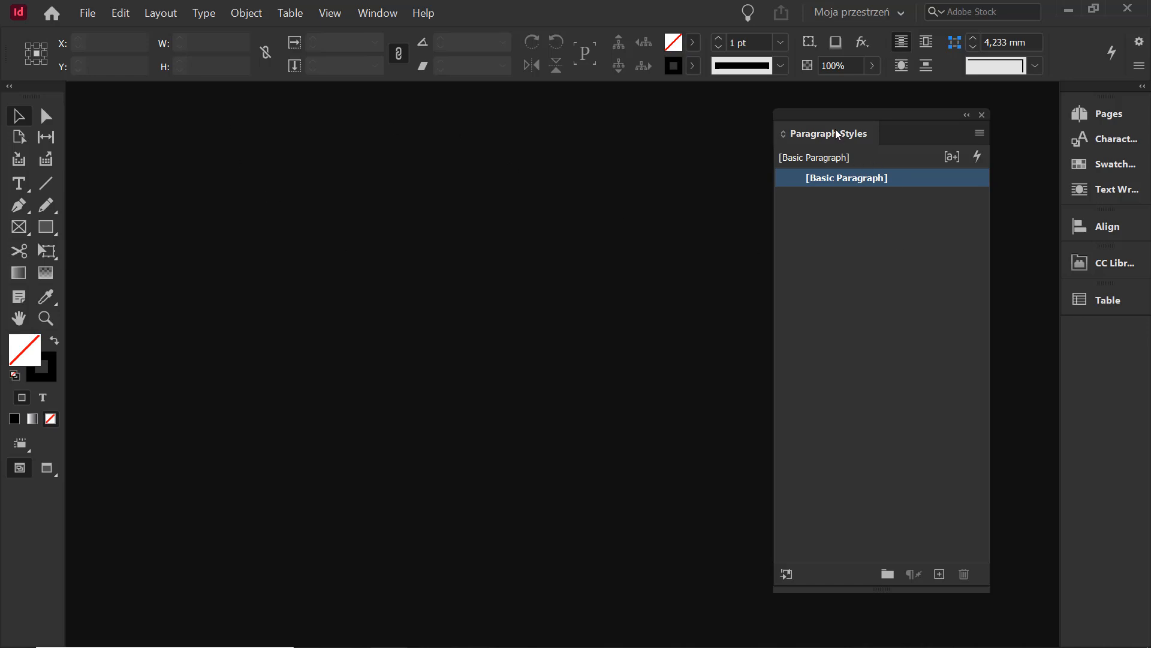
left_click_drag(809, 135, 853, 130)
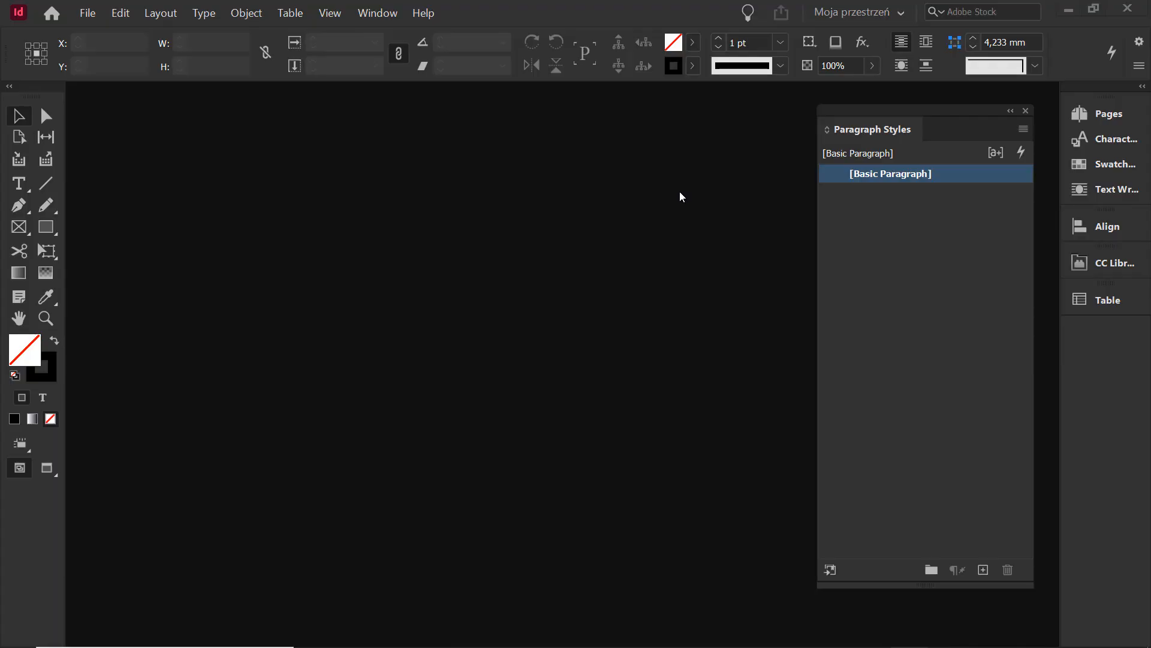
Check the baseline grid's increment in the Grids preferences and close them.
left_click(110, 16)
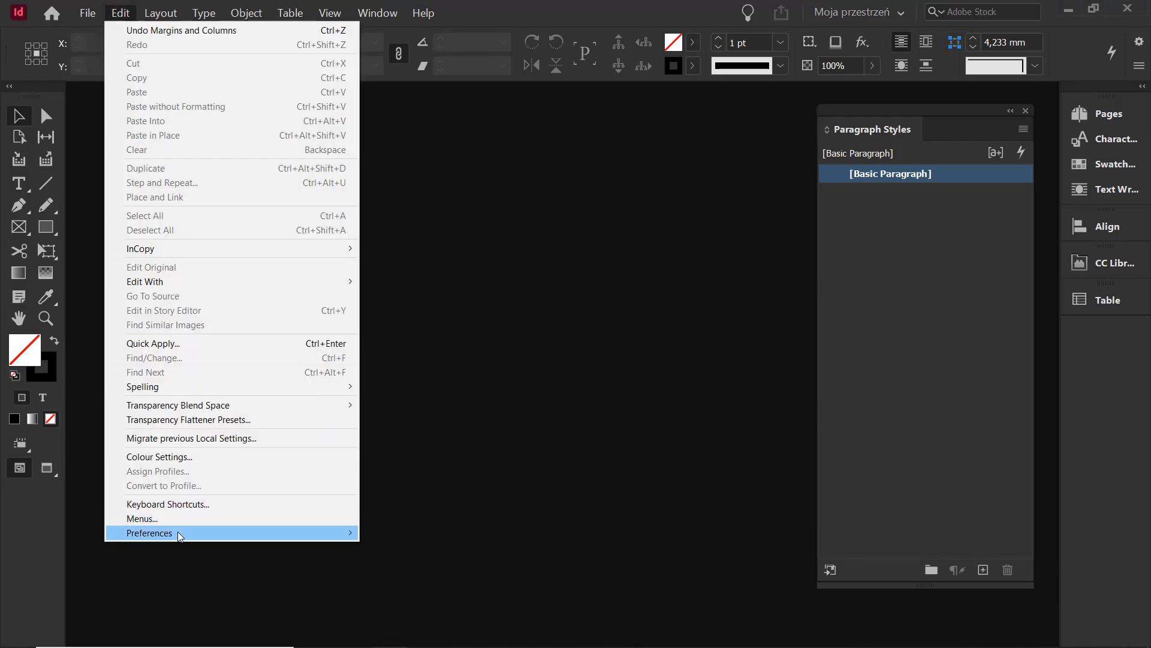
mouse_move(177, 532)
left_click(459, 357)
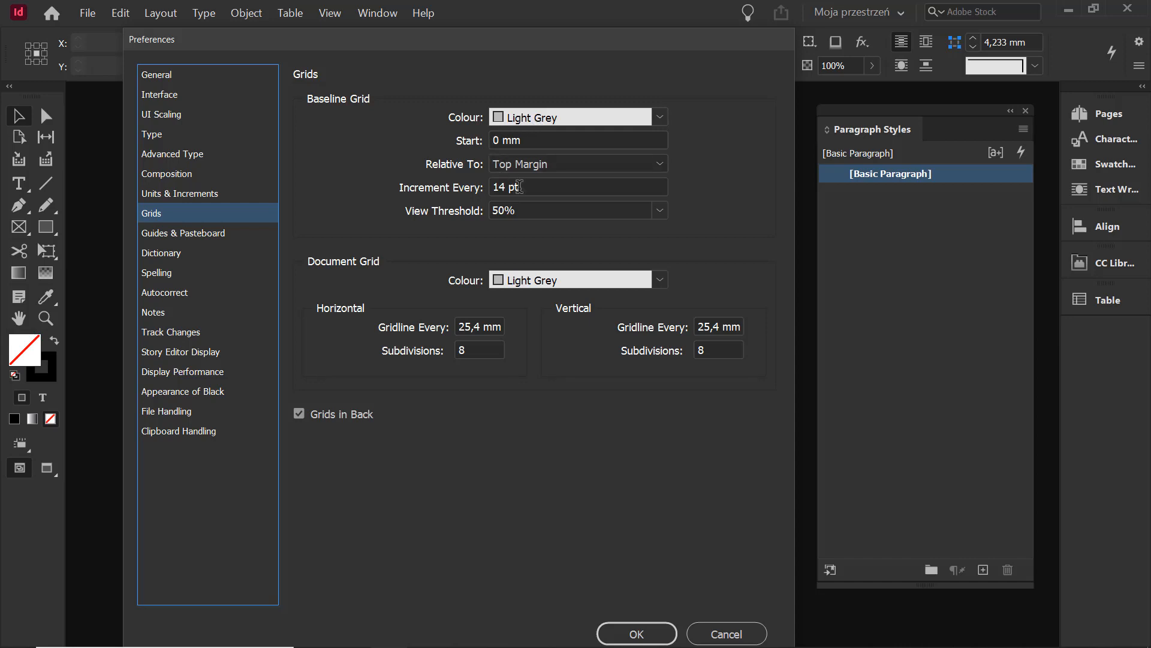
left_click_drag(519, 187, 498, 190)
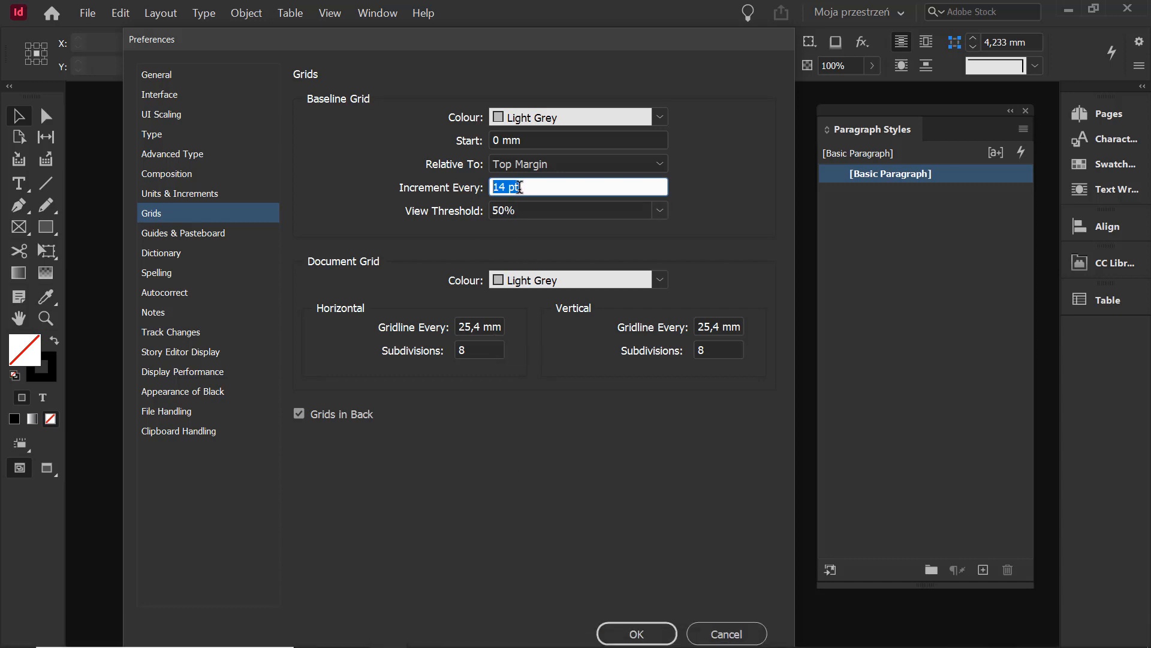
left_click(637, 634)
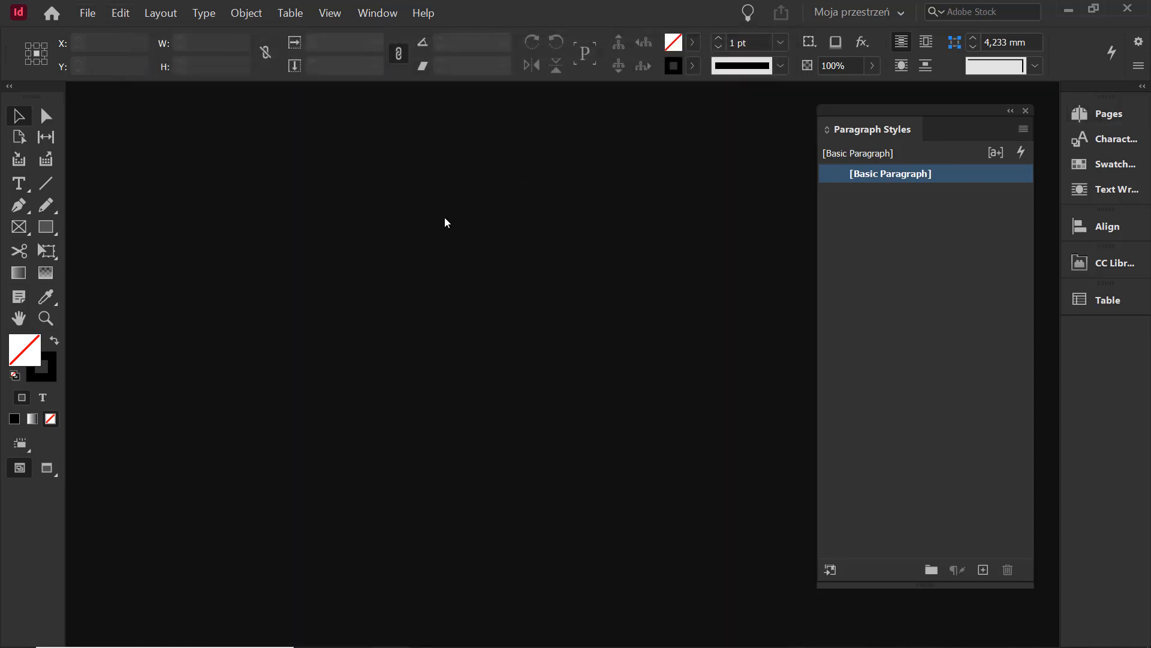
Create a new 140 x 210 mm portrait document from the recent custom preset, with facing pages.
left_click(79, 13)
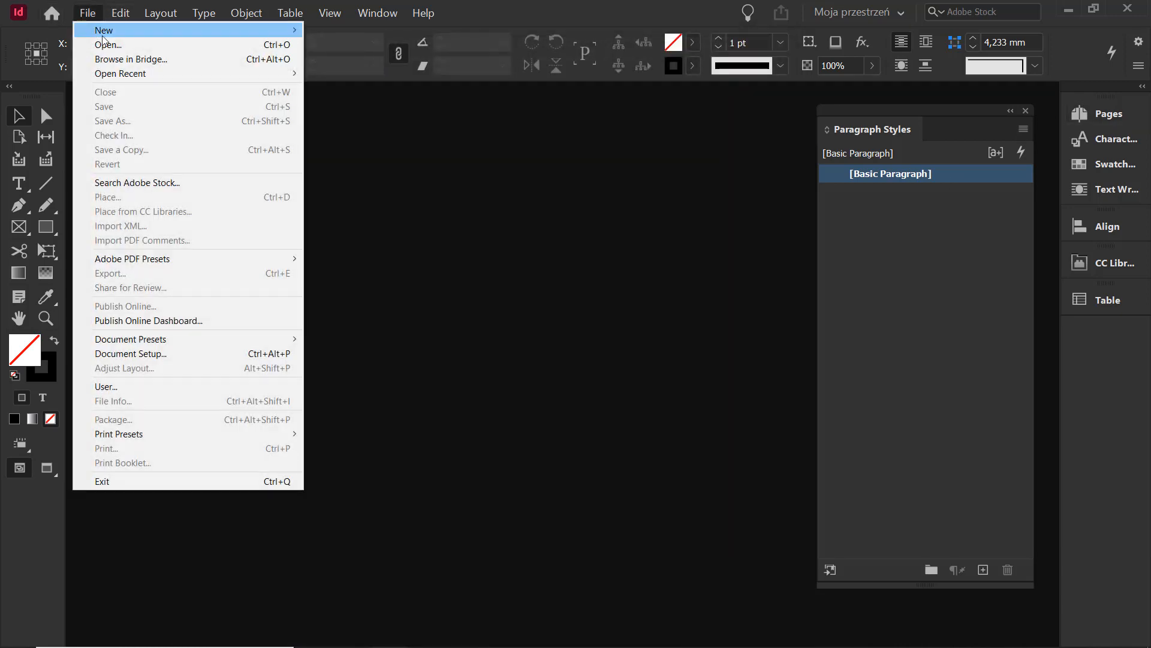
mouse_move(96, 28)
left_click(324, 30)
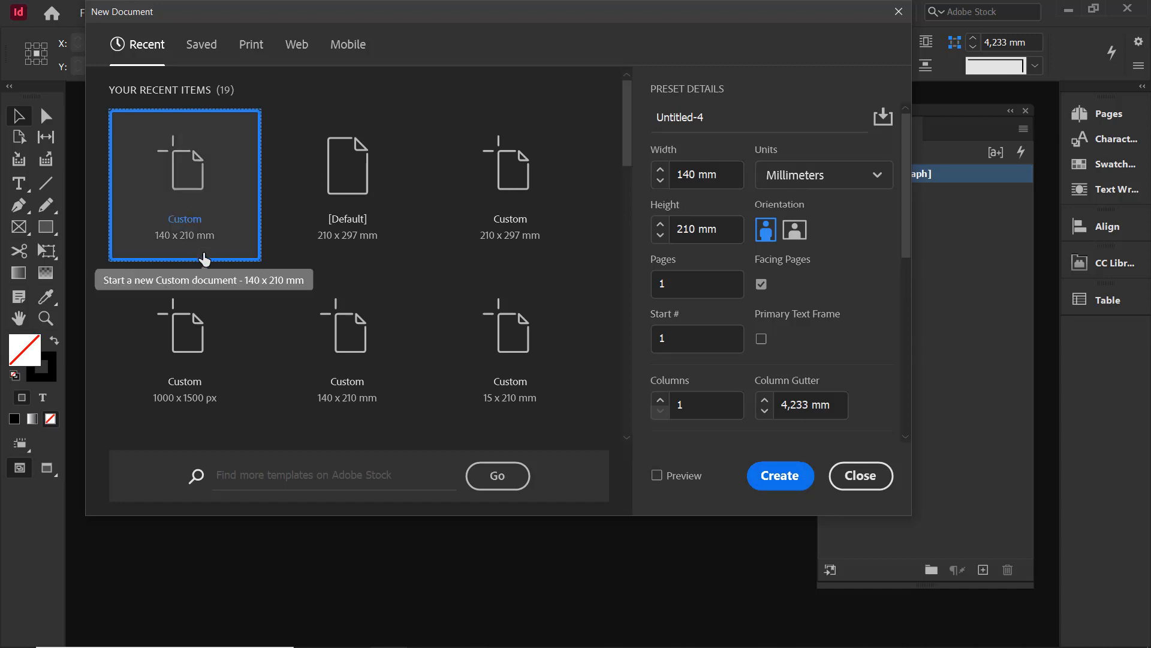
left_click(766, 484)
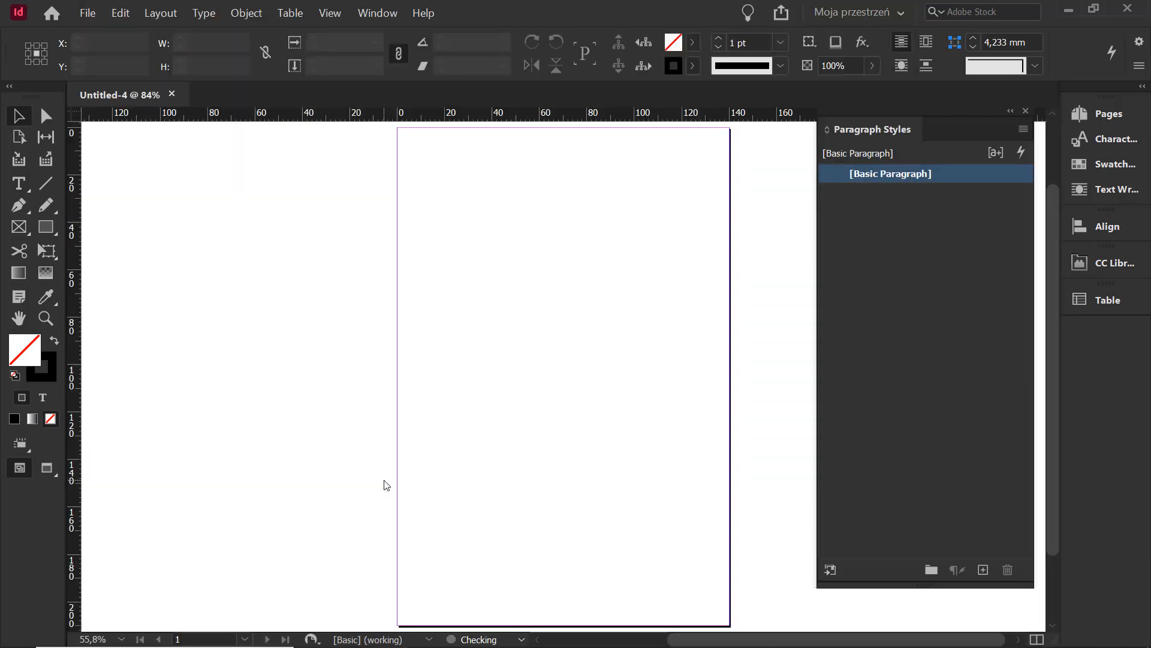
Set the A-Master spread's margins to 15 mm on all sides.
left_click(1089, 116)
double_click(867, 157)
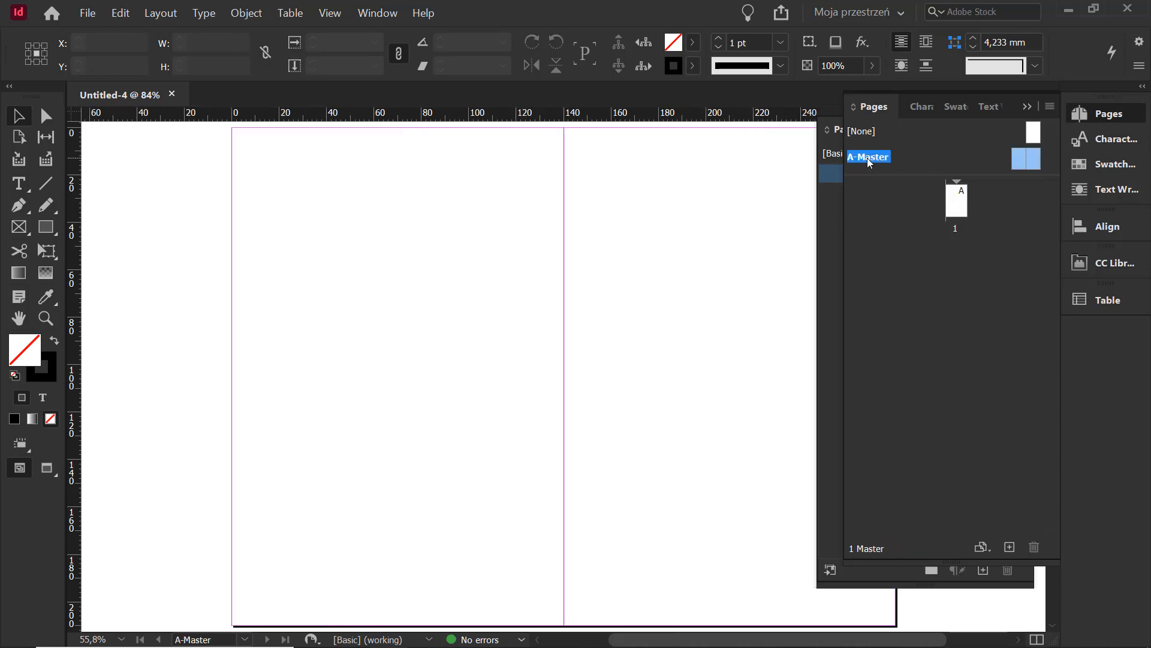
left_click(162, 14)
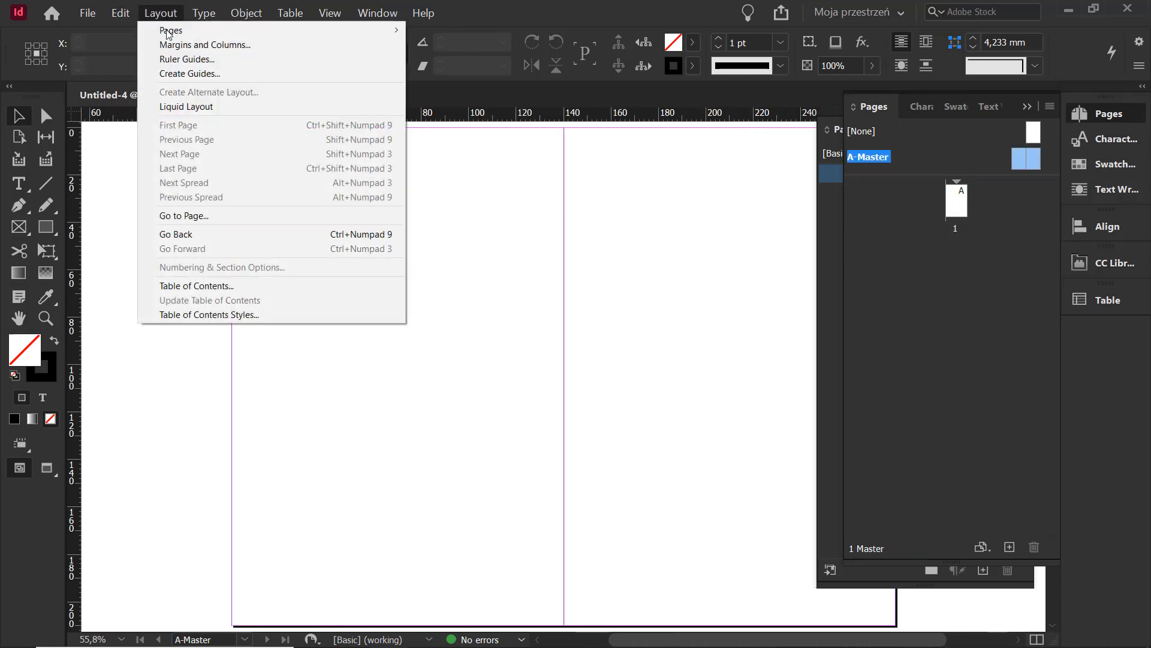
left_click(198, 41)
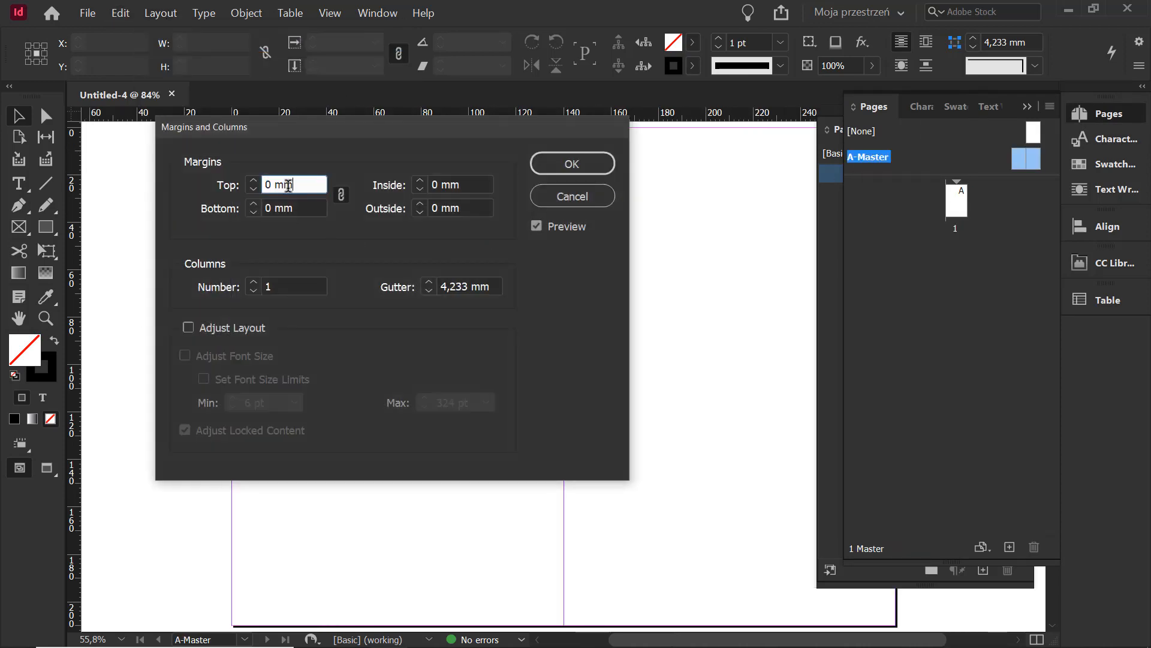
type("15")
left_click(342, 195)
left_click(589, 157)
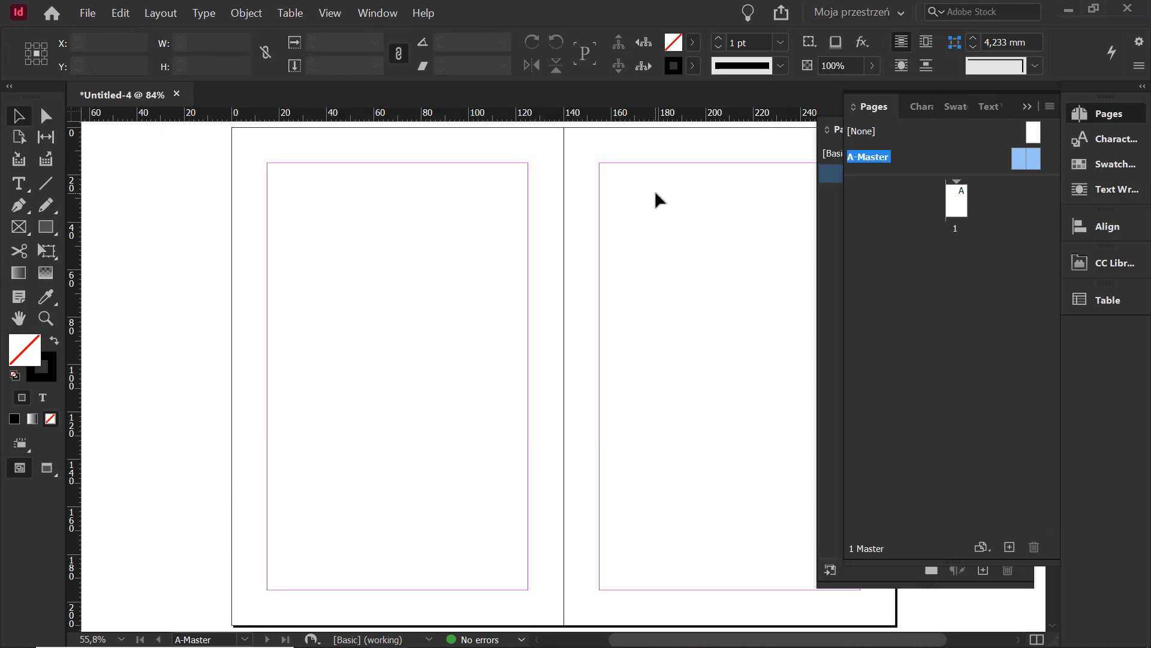
On page 1, draw a text frame about 110 x 145 mm from the margins' upper corner and fill it with placeholder text.
double_click(961, 199)
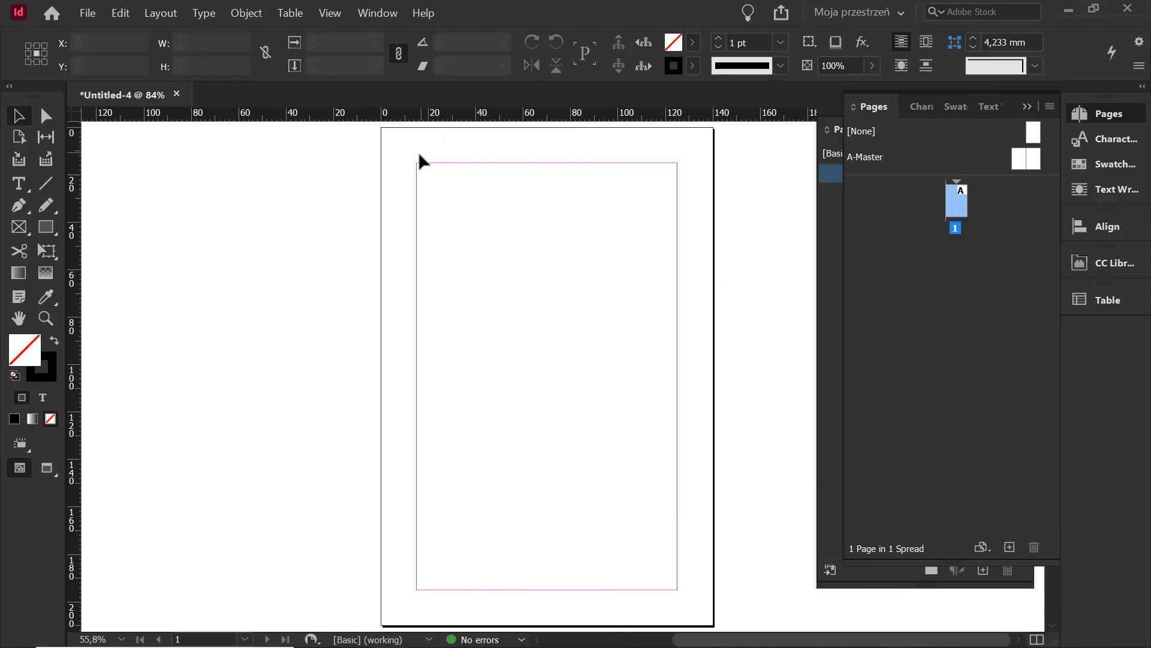
left_click(1028, 106)
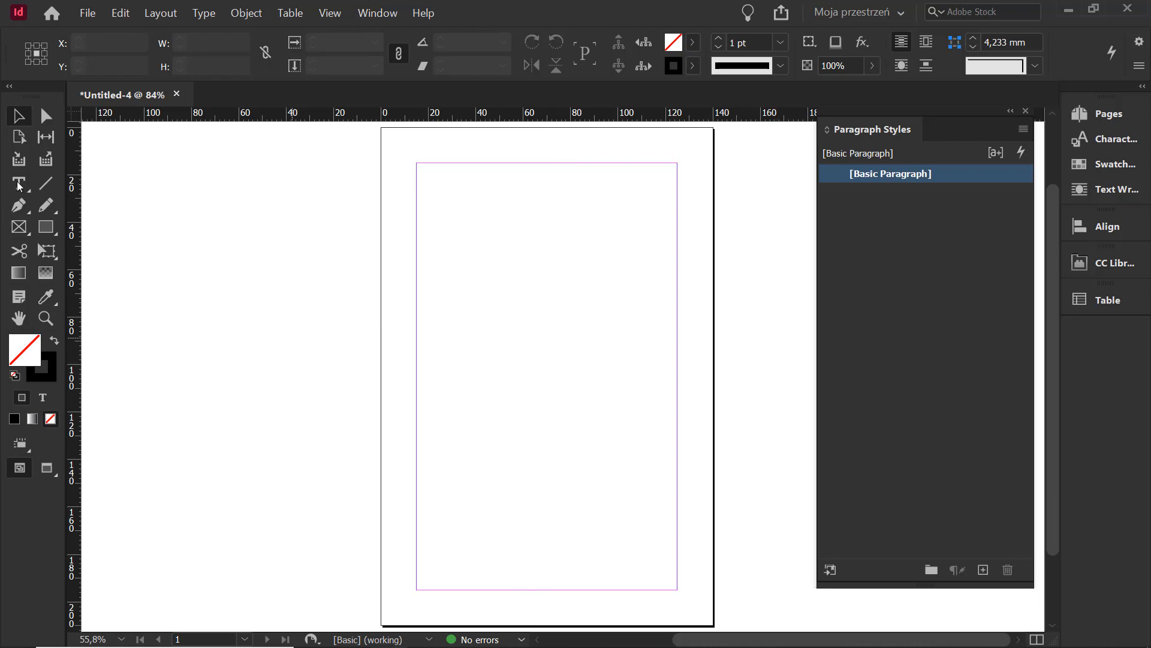
key("t")
left_click_drag(417, 163, 677, 506)
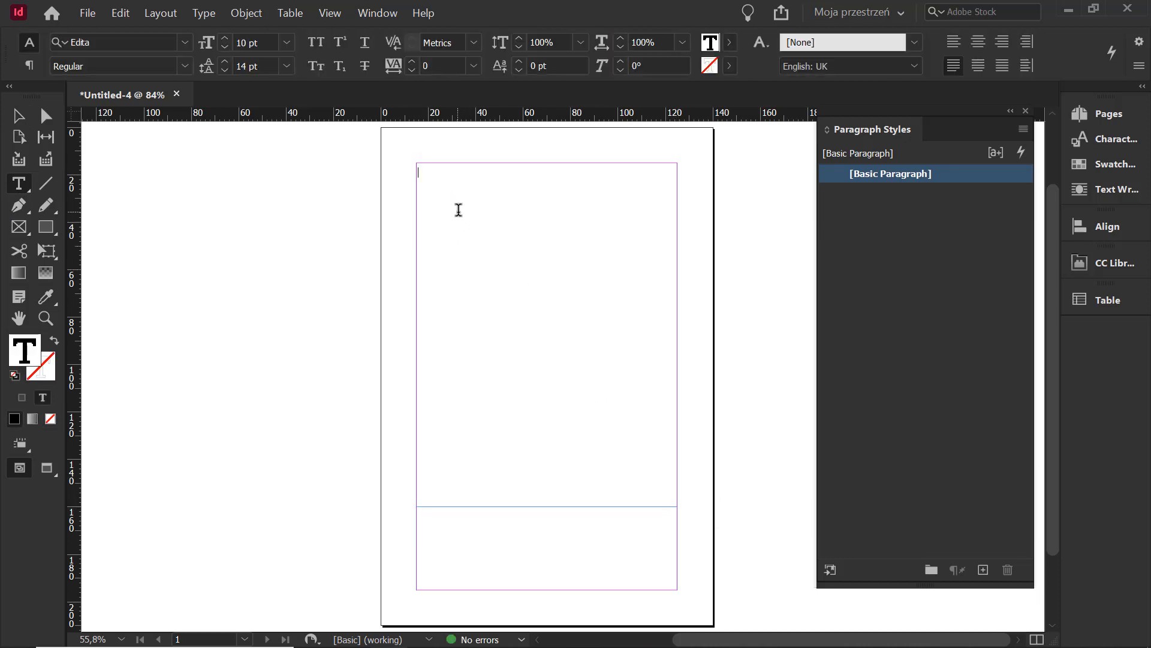
right_click(459, 210)
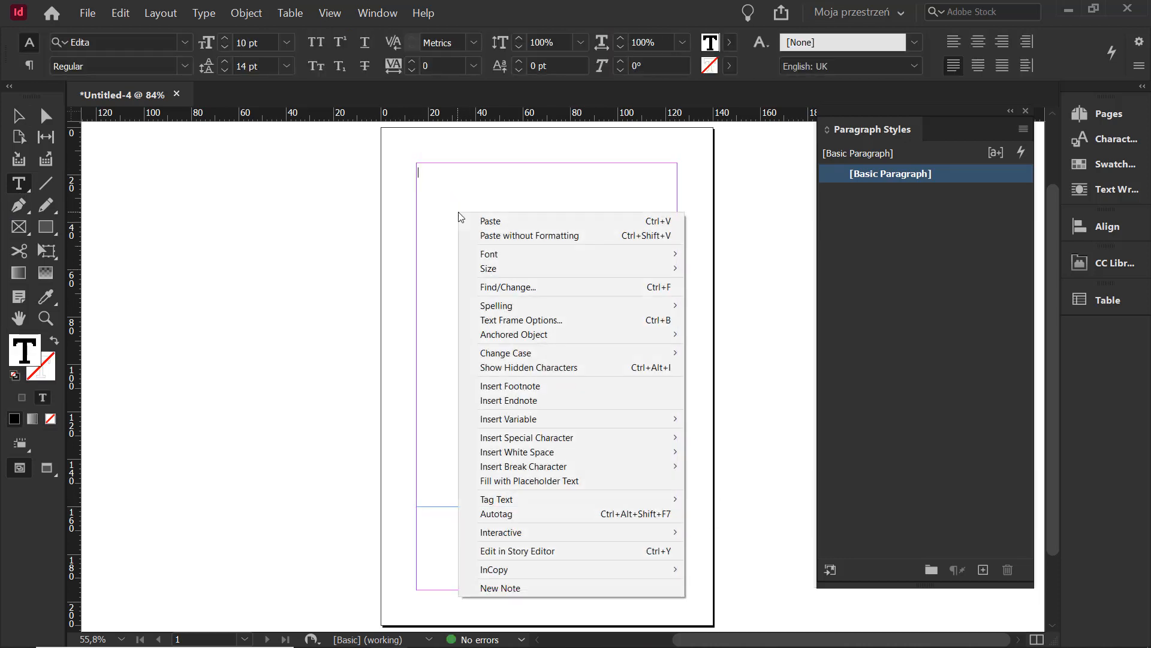
left_click(550, 483)
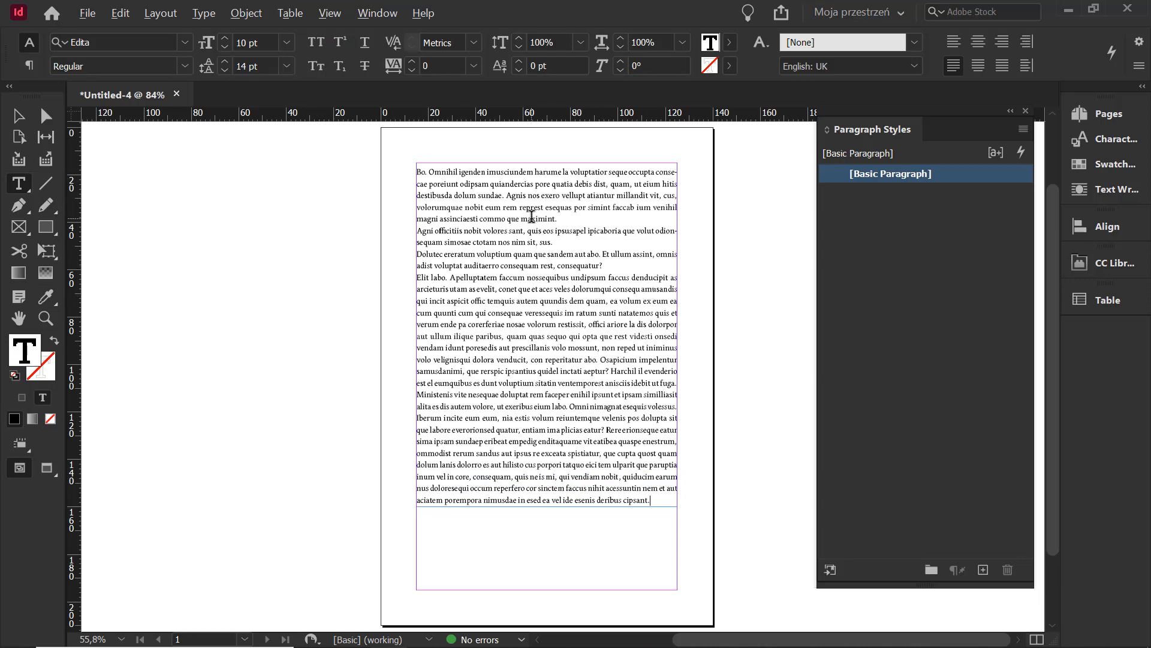
Review the [Basic Paragraph] style's basic character formats, hyphenation and justification settings against the placeholder text.
scroll(531, 217, "up", 2)
left_click_drag(547, 228, 325, 273)
scroll(301, 260, "up", 1)
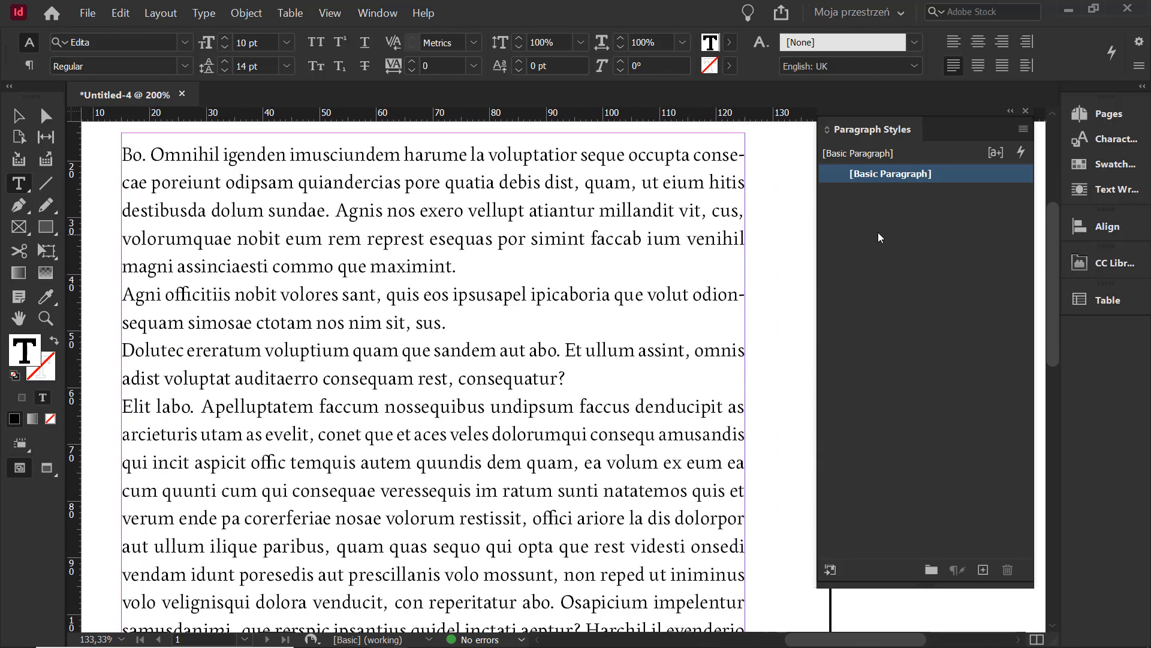
double_click(934, 178)
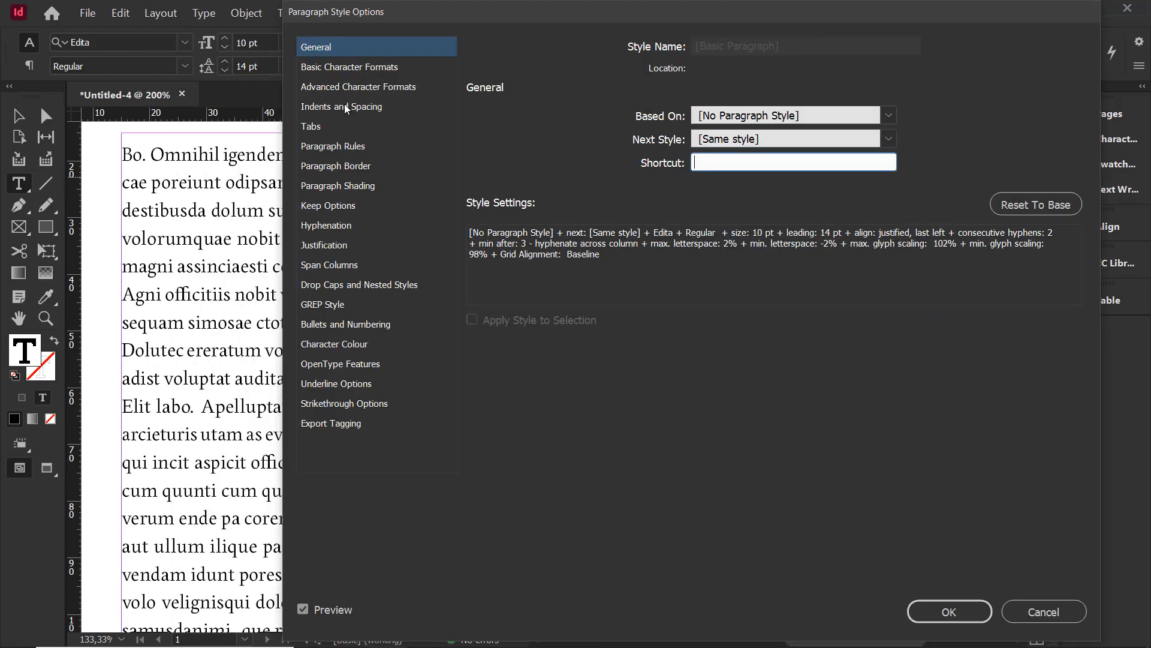
left_click(365, 65)
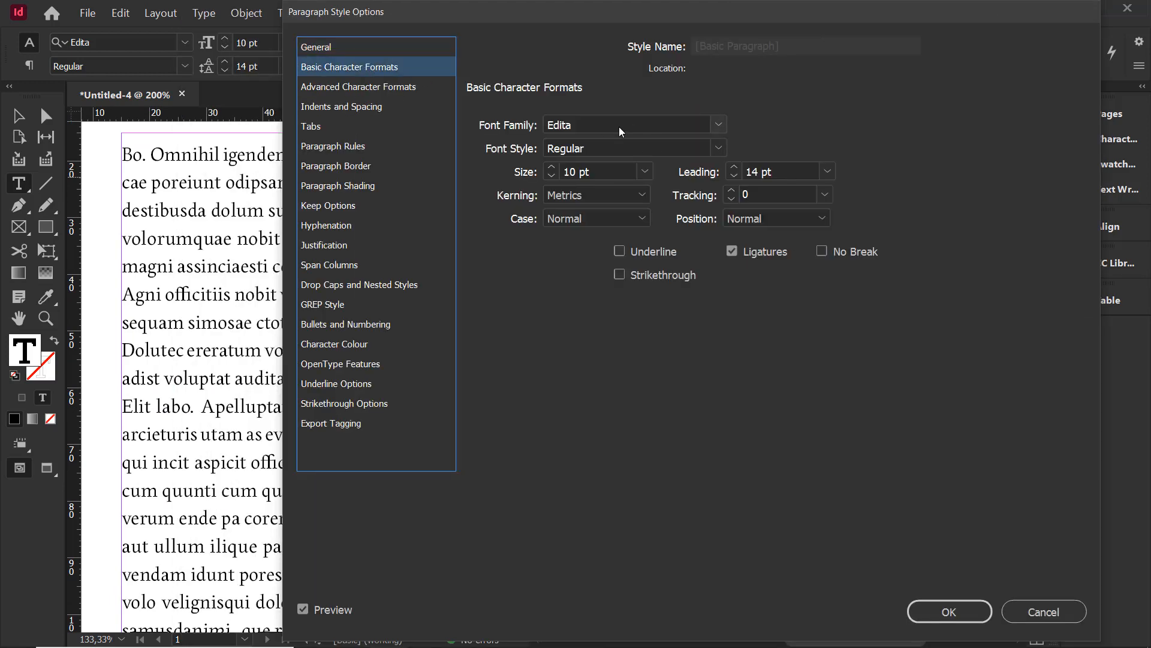
left_click_drag(602, 121, 539, 124)
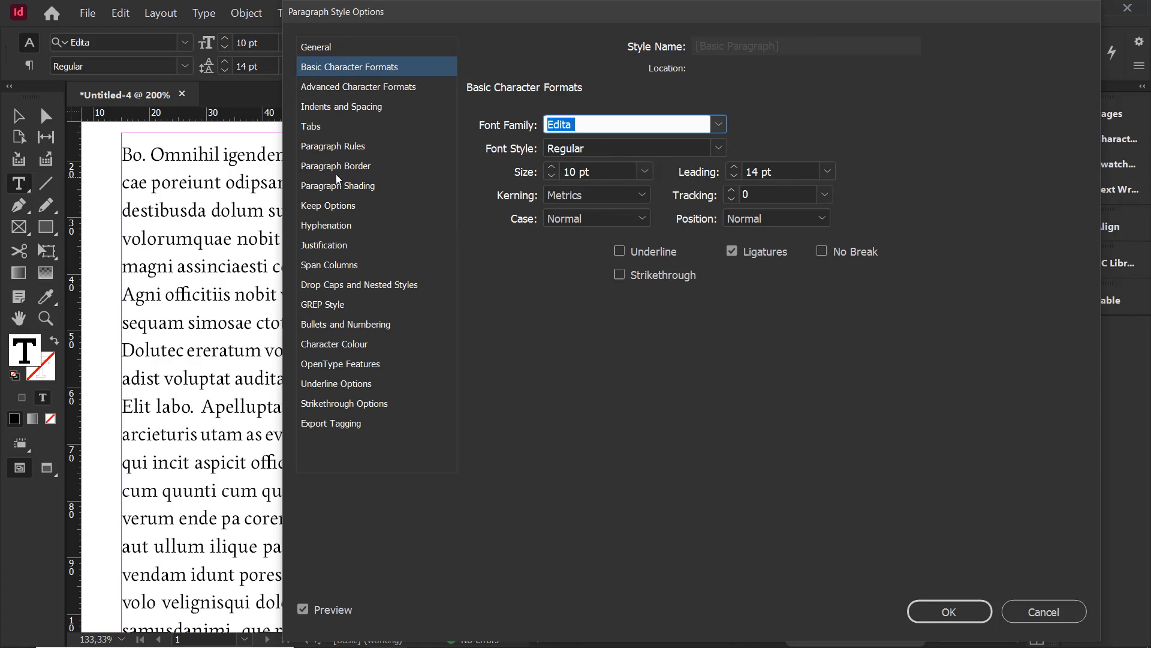
left_click(335, 224)
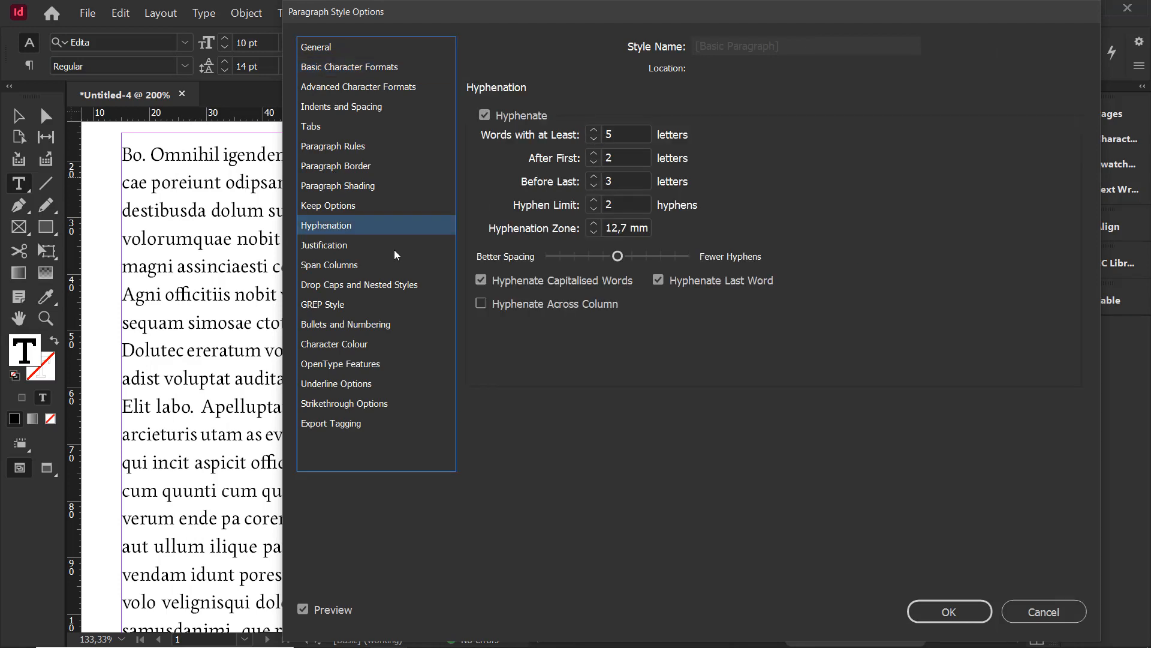
left_click(313, 243)
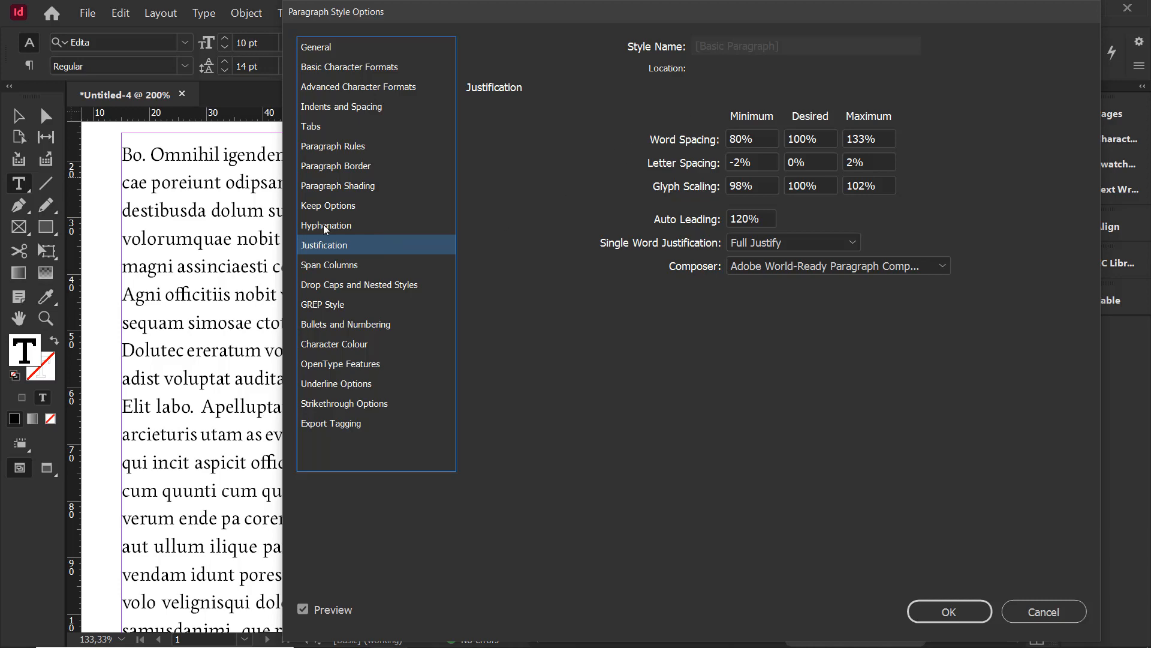
left_click(935, 607)
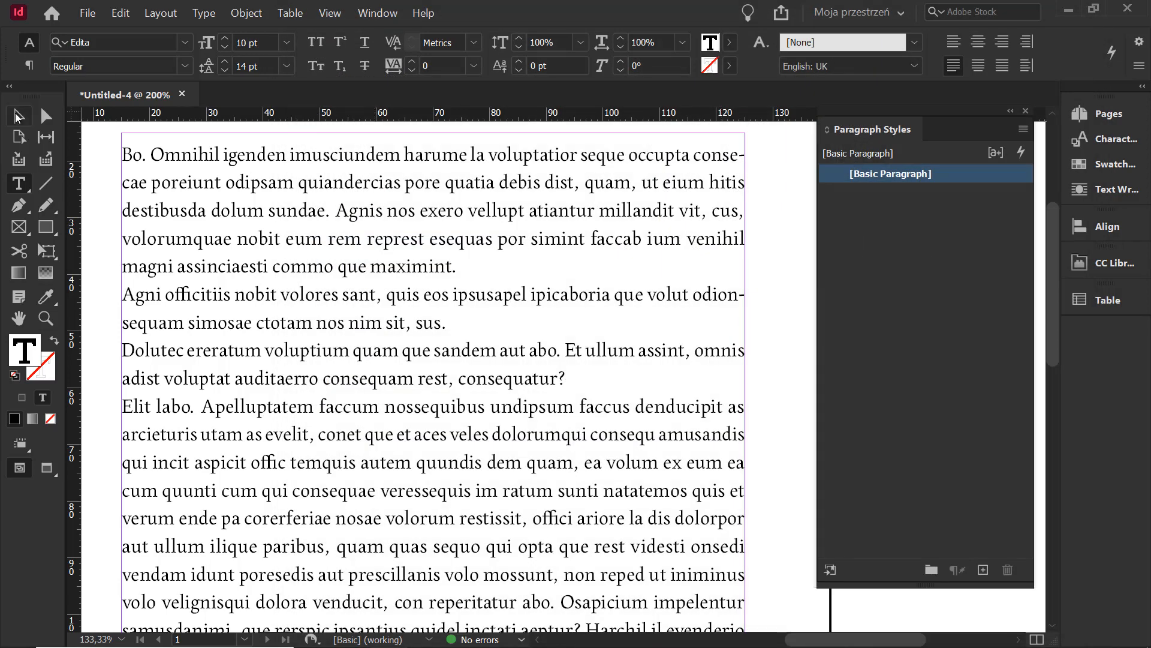
Turn on Optical Margin Alignment for the text frame's story and set its alignment size to 10 pt.
left_click(18, 115)
left_click(215, 16)
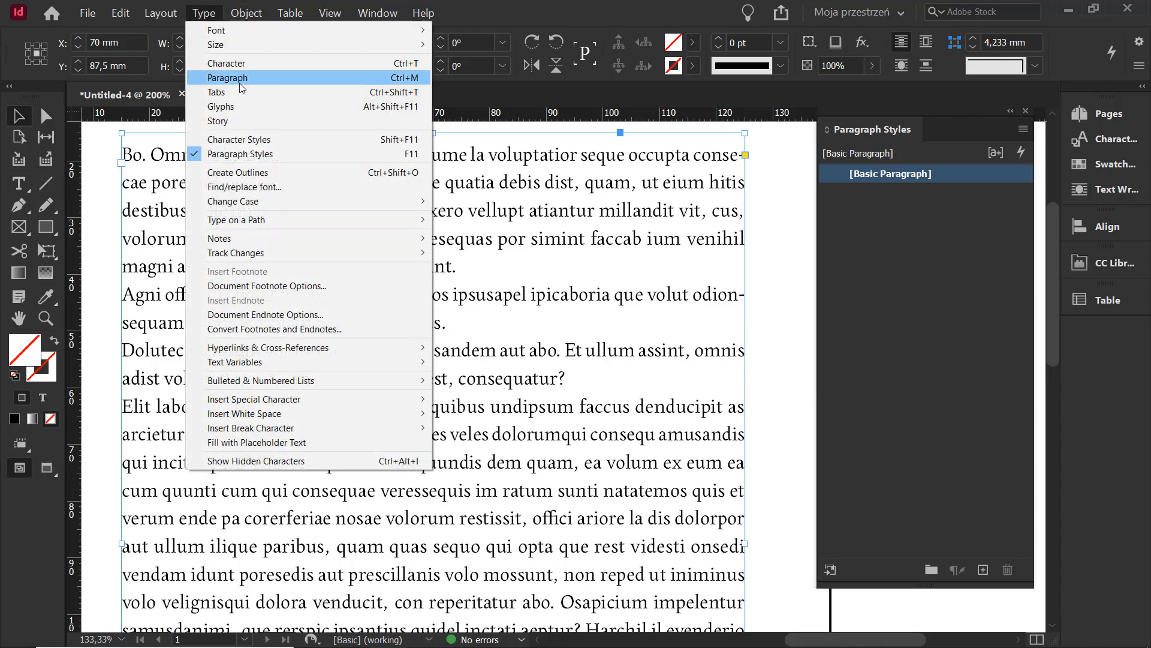
left_click(240, 121)
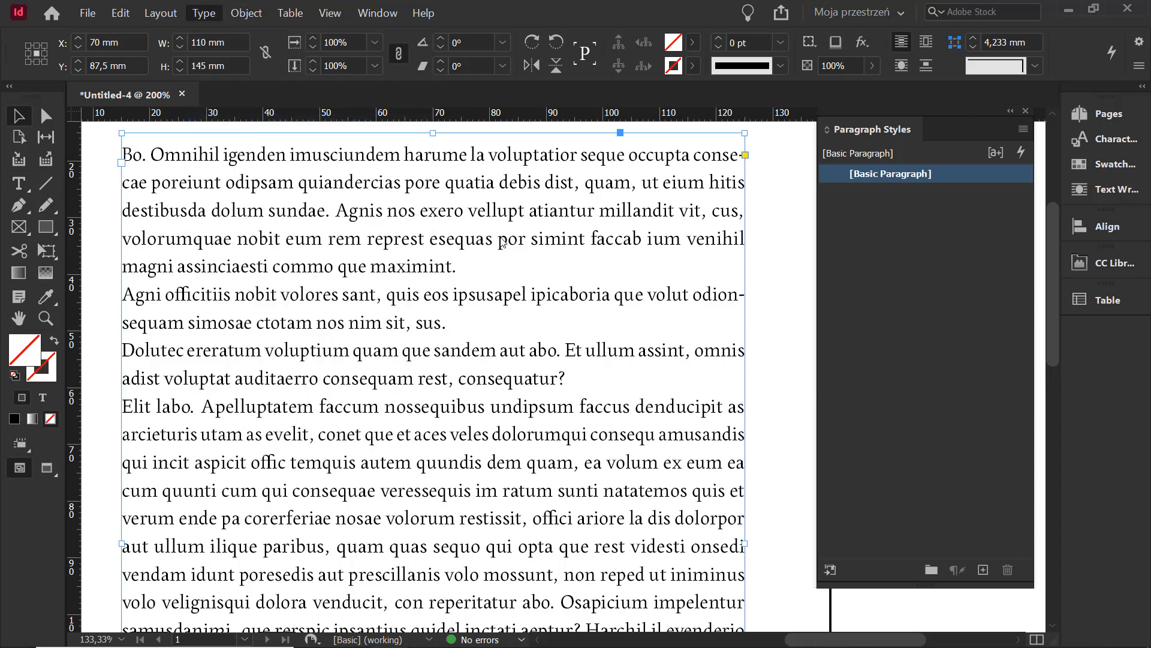
left_click(597, 396)
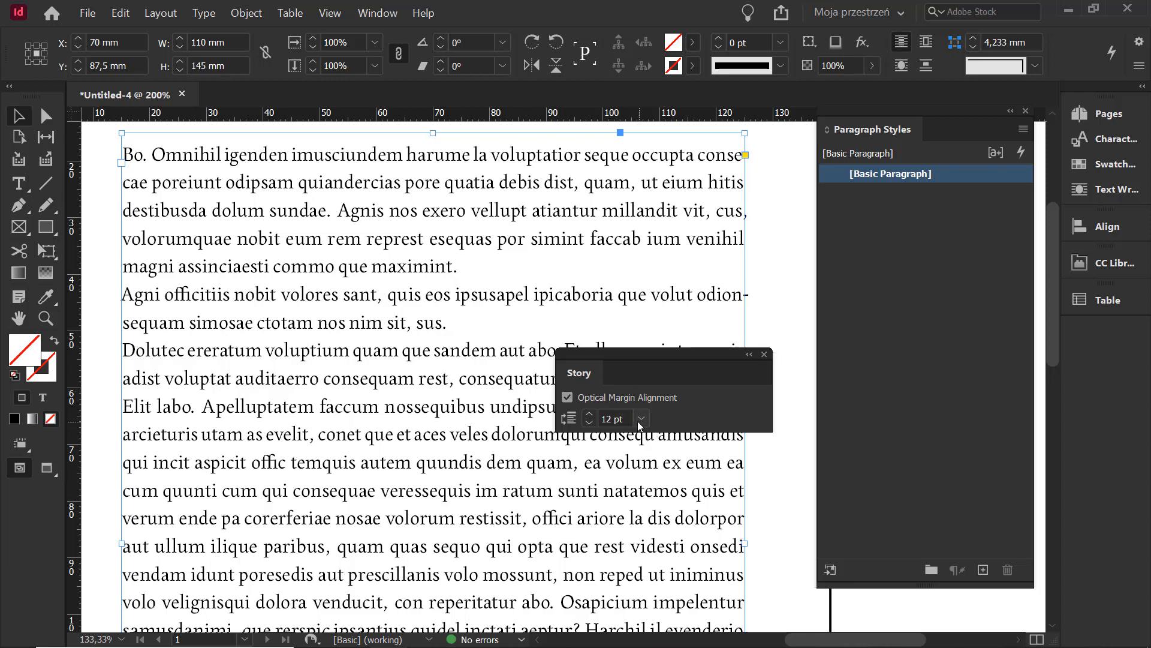
left_click(622, 415)
left_click_drag(627, 415, 562, 410)
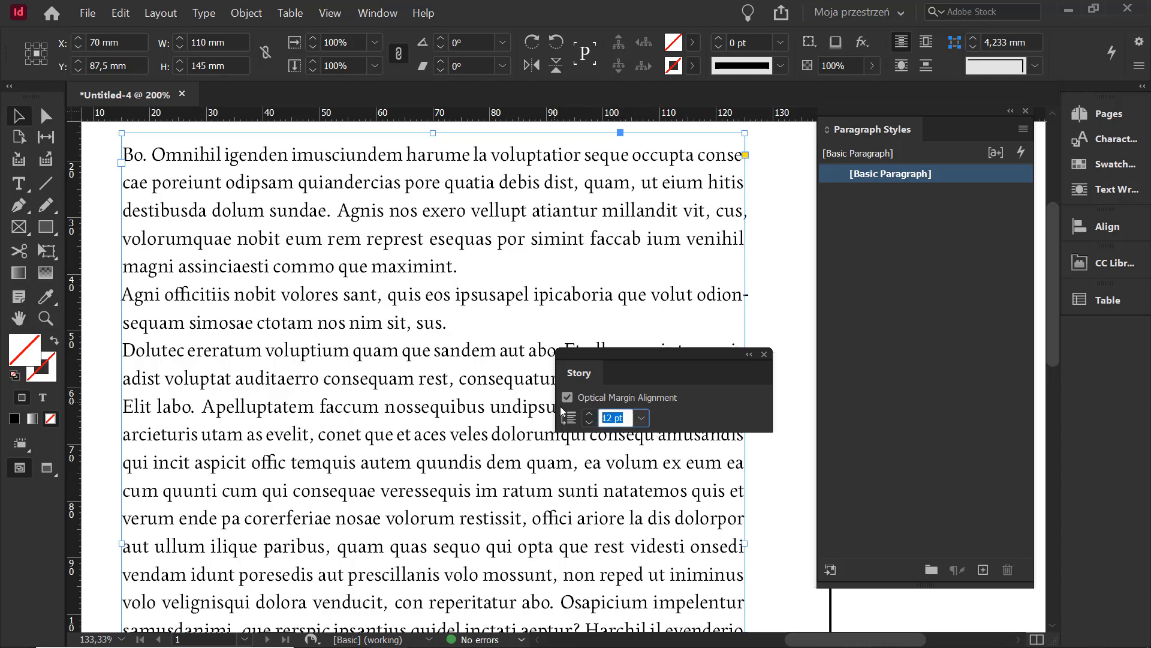
type("10")
key("Return")
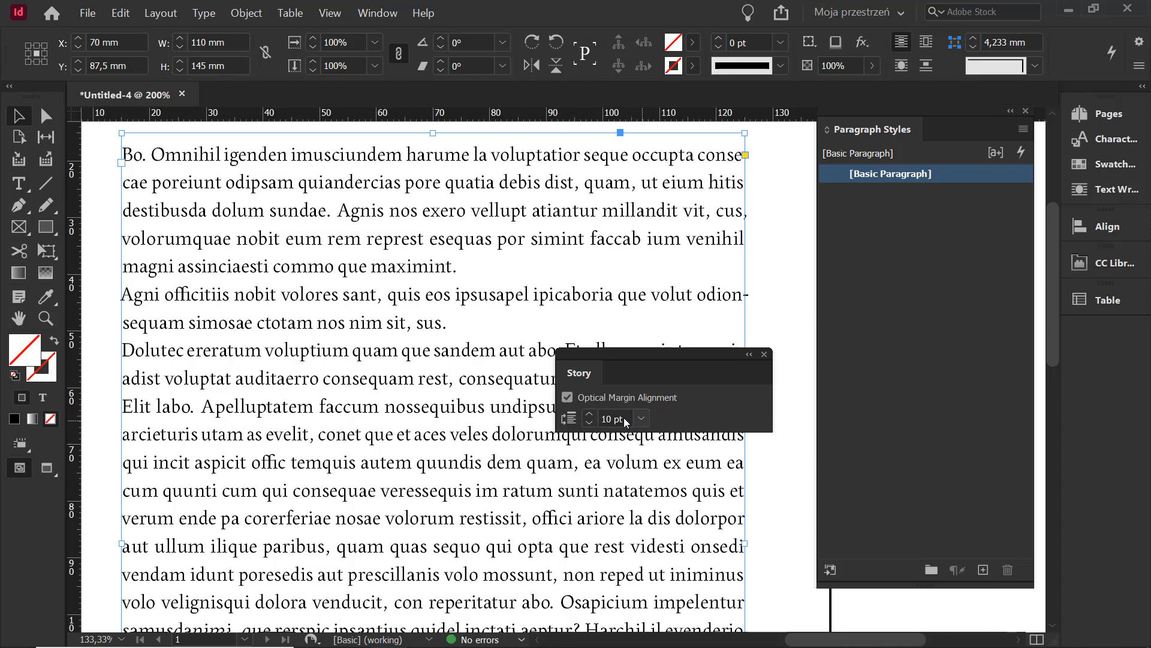
left_click(764, 354)
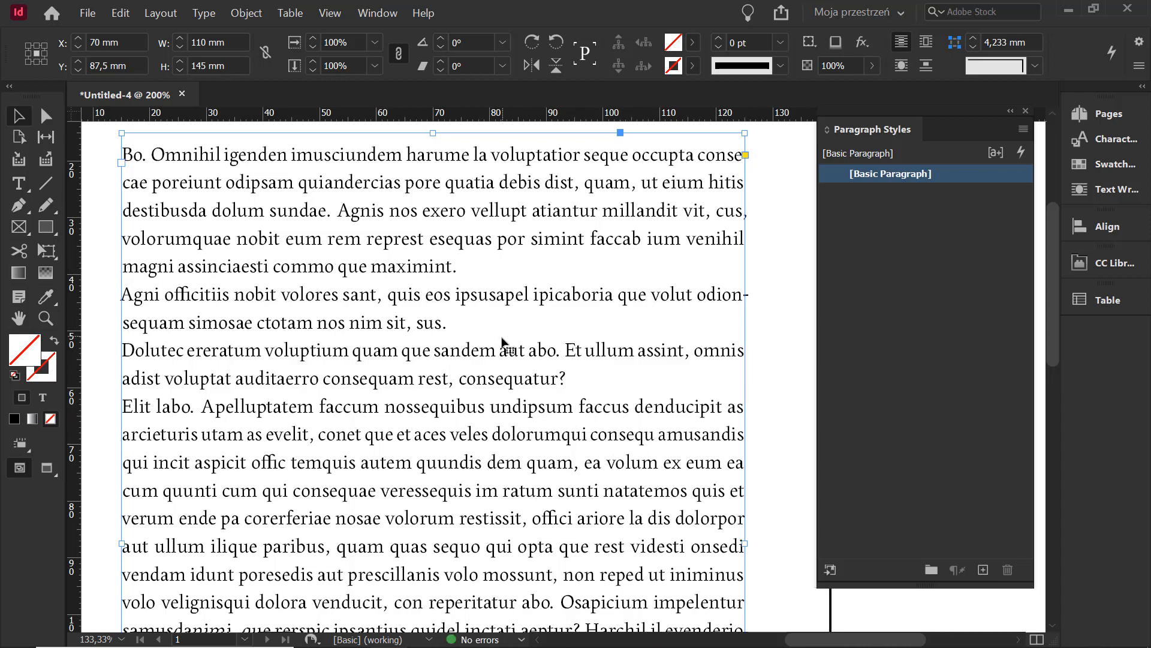
Deselect the text frame and look over the [Basic Paragraph] style options without changing them.
left_click_drag(332, 250, 358, 318)
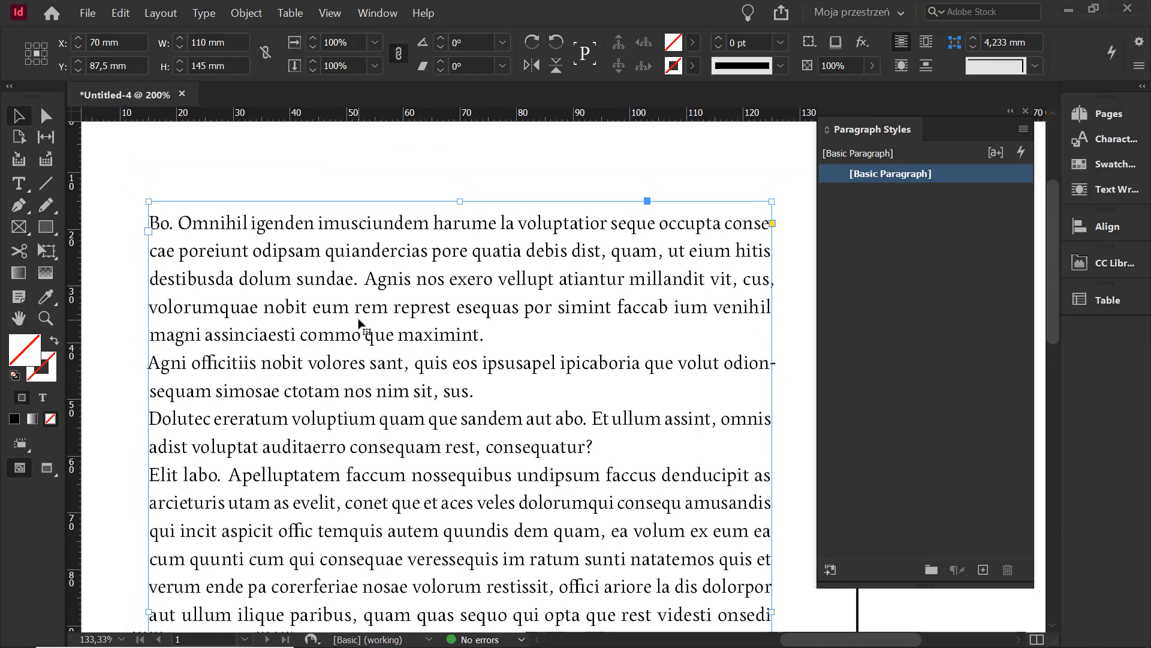
key("ctrl+minus")
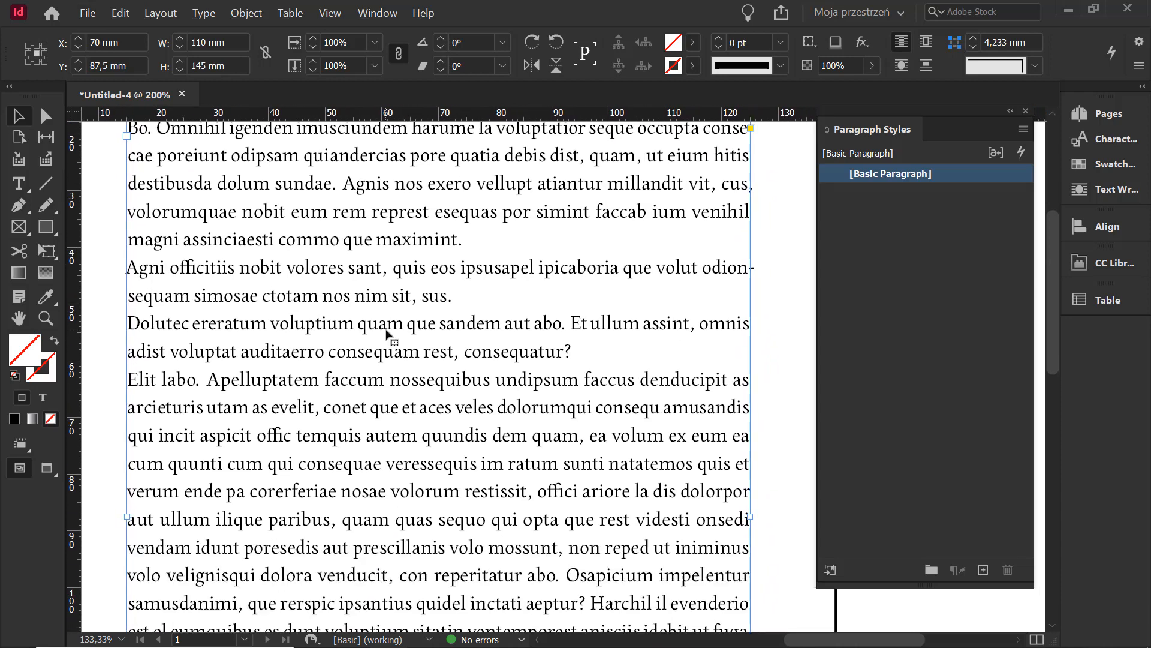
left_click(744, 380)
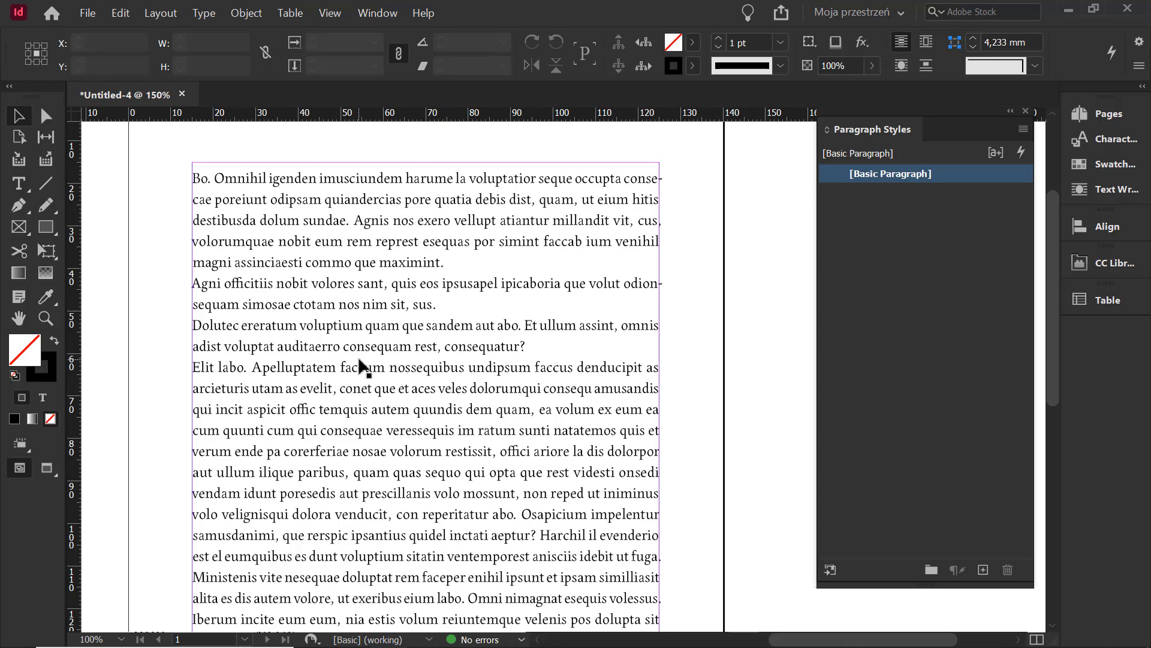
double_click(966, 174)
key("Escape")
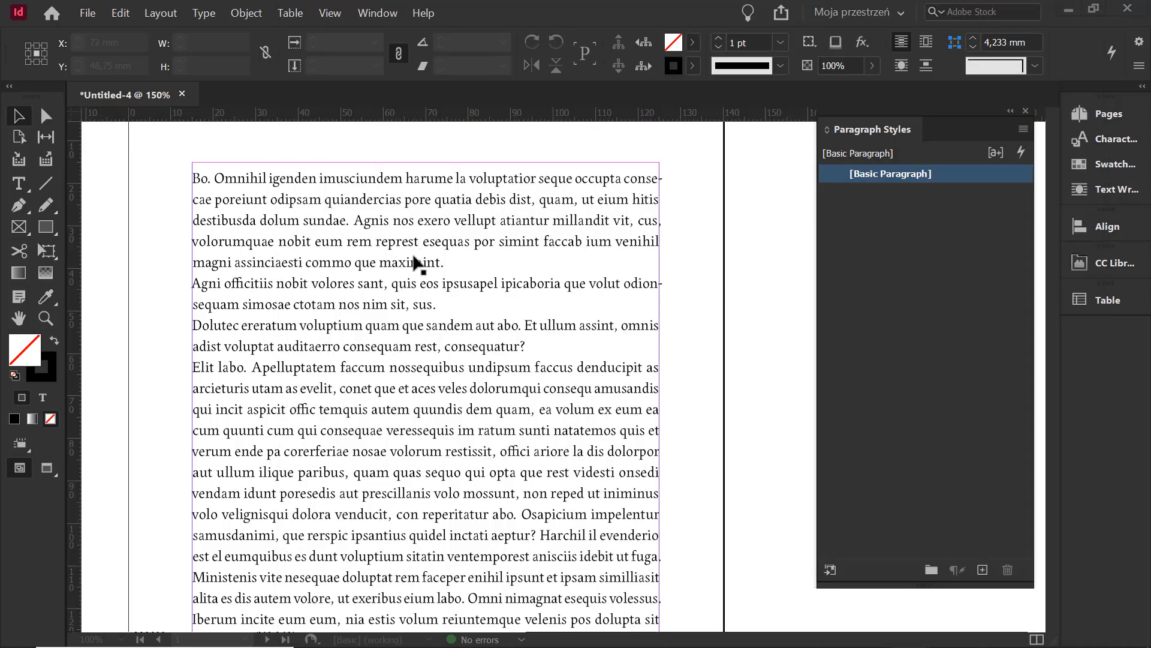
Show the baseline grid and check how the lines of text sit on it.
left_click(339, 16)
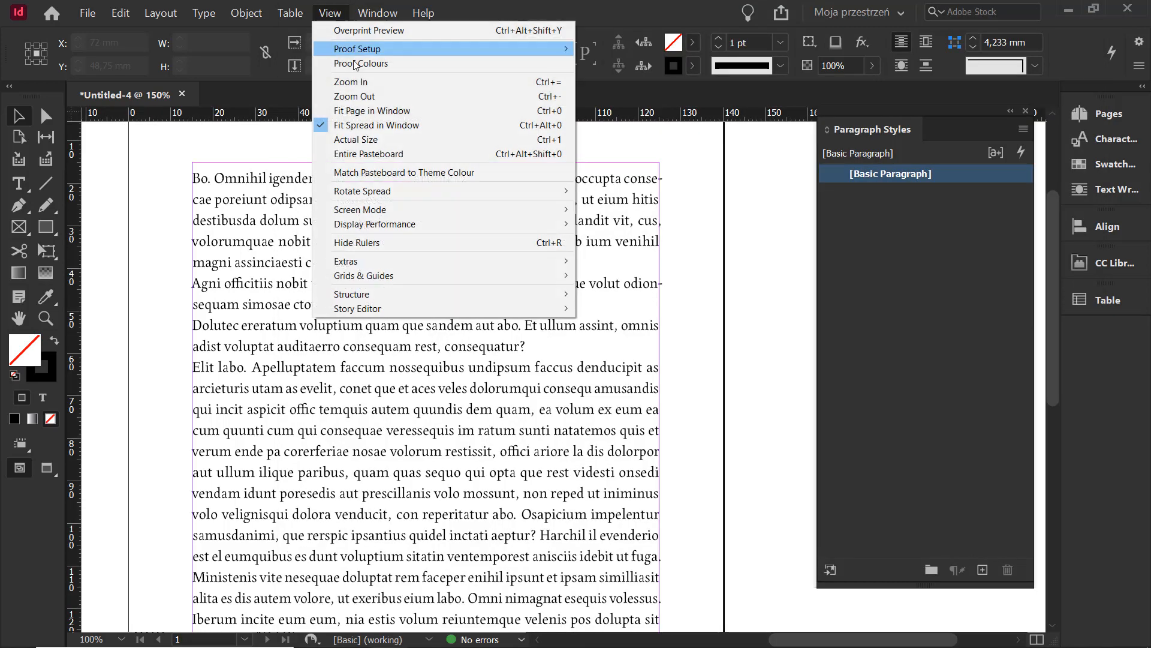
mouse_move(510, 275)
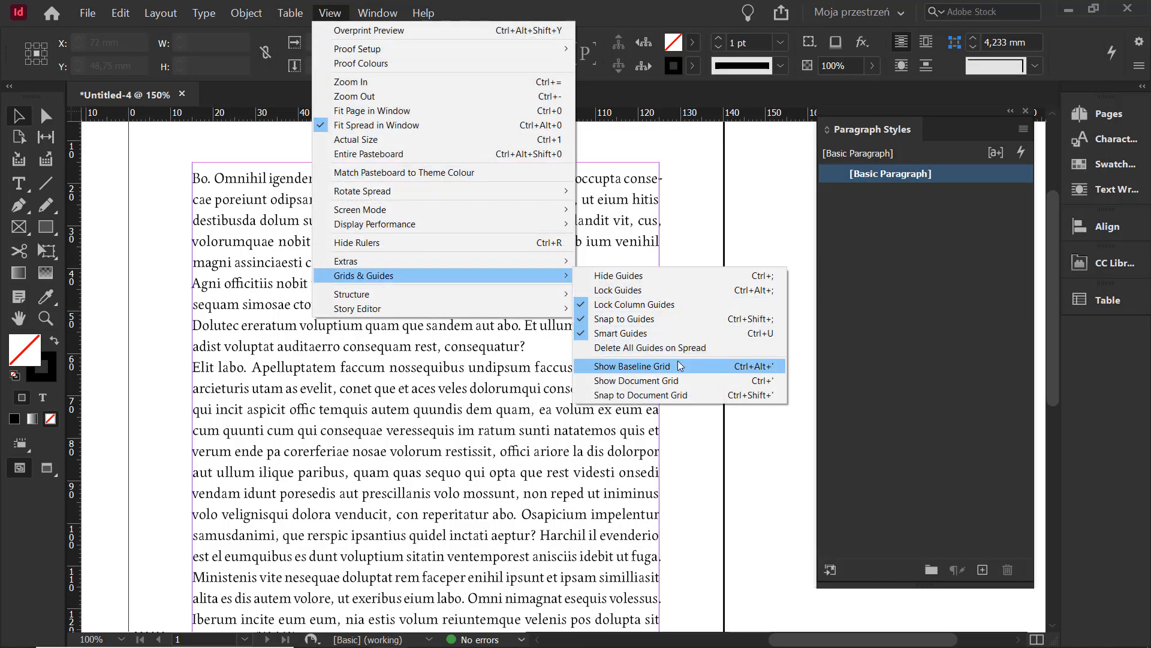
left_click(678, 366)
scroll(303, 195, "up", 2)
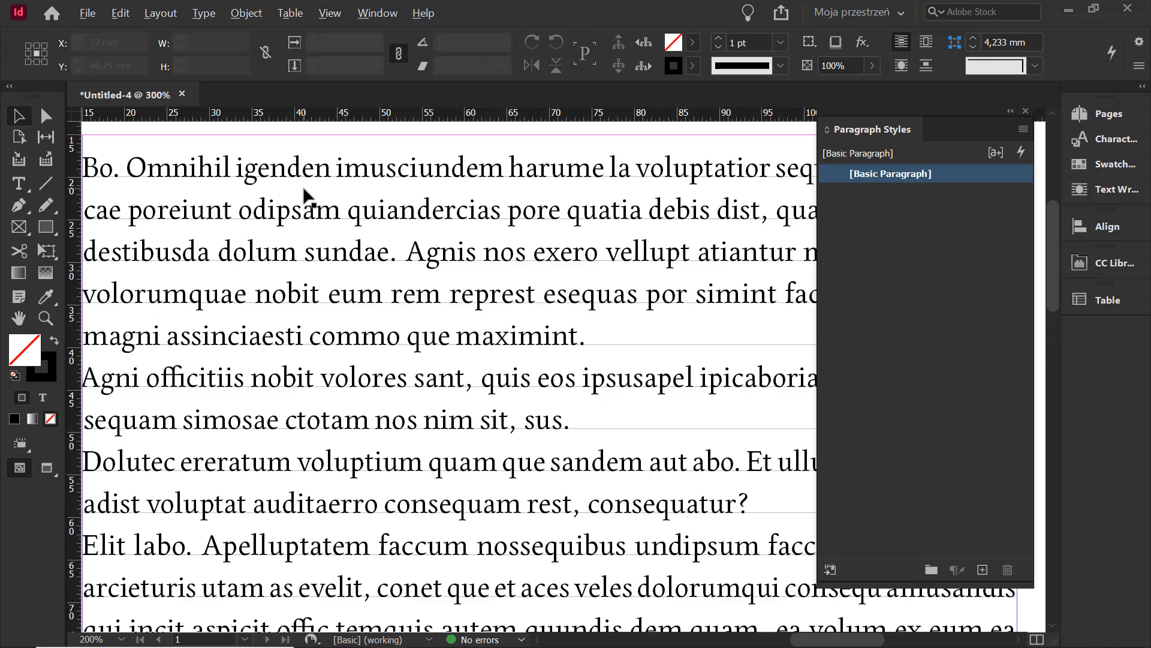
scroll(366, 269, "up", 4)
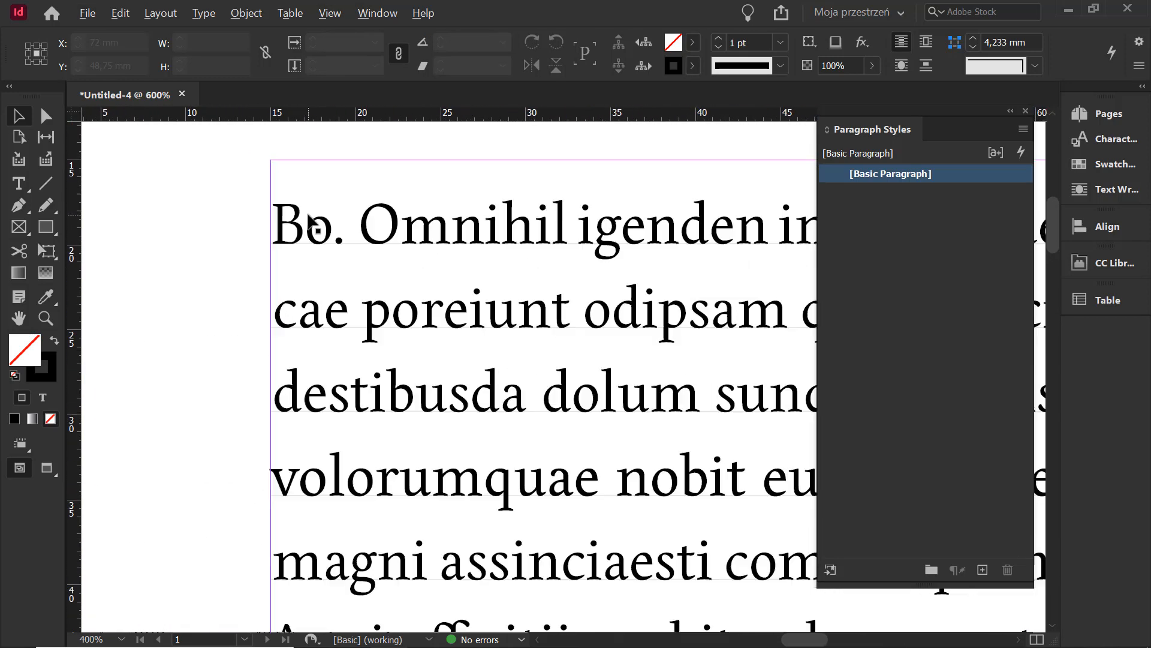
scroll(366, 257, "up", 4)
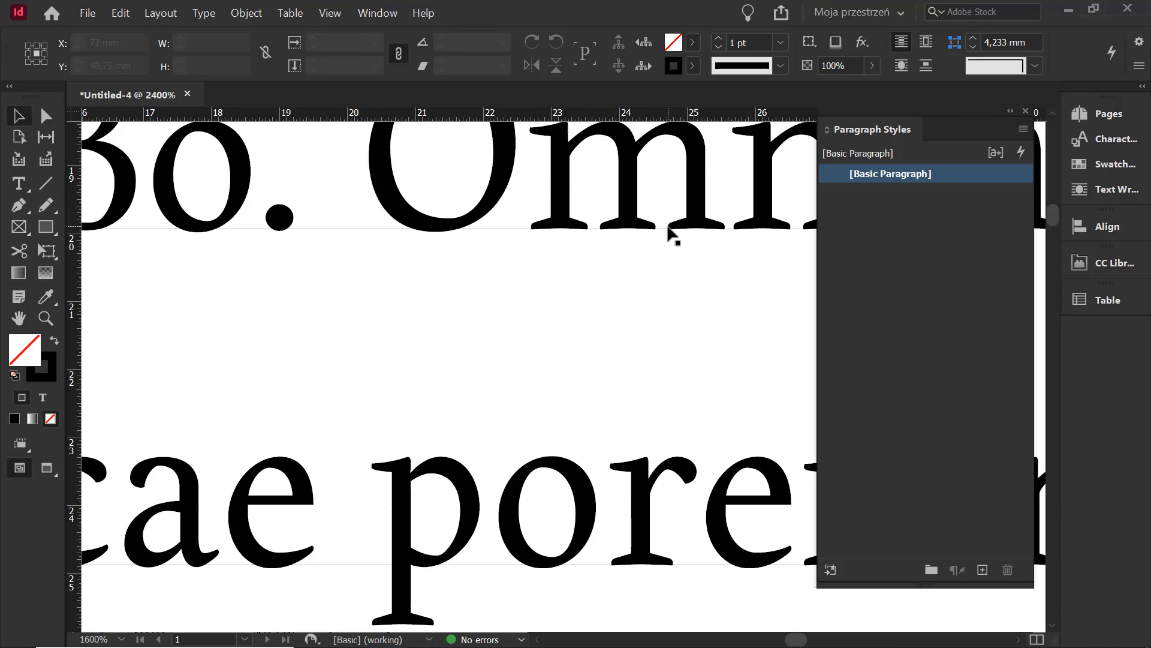
scroll(672, 233, "down", 8)
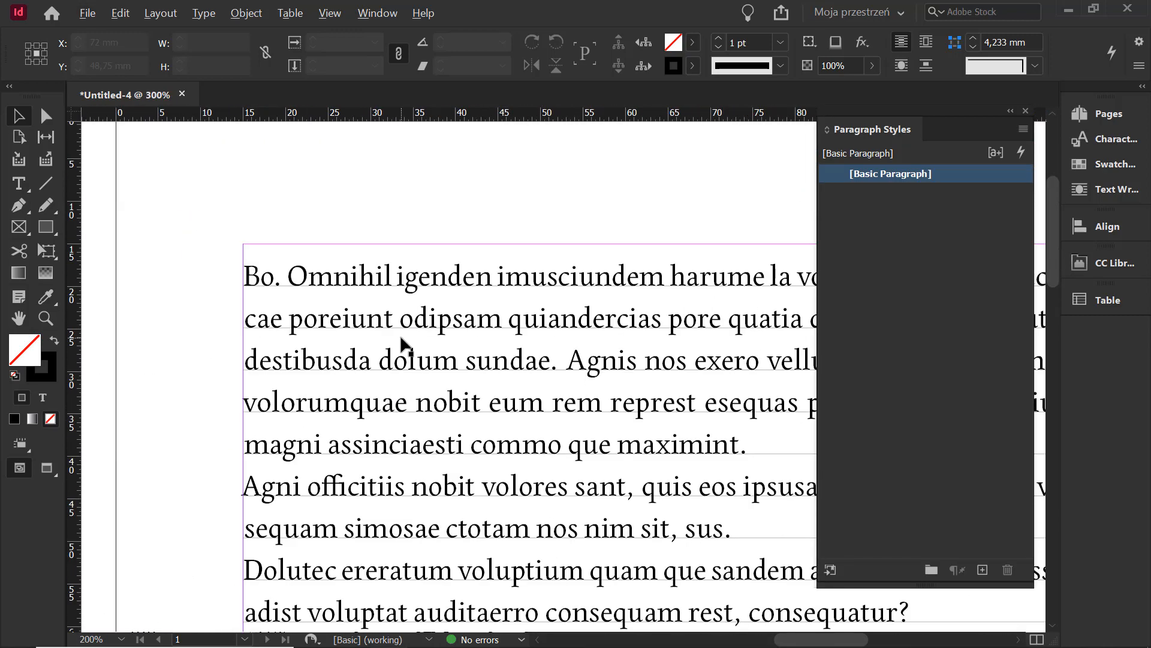